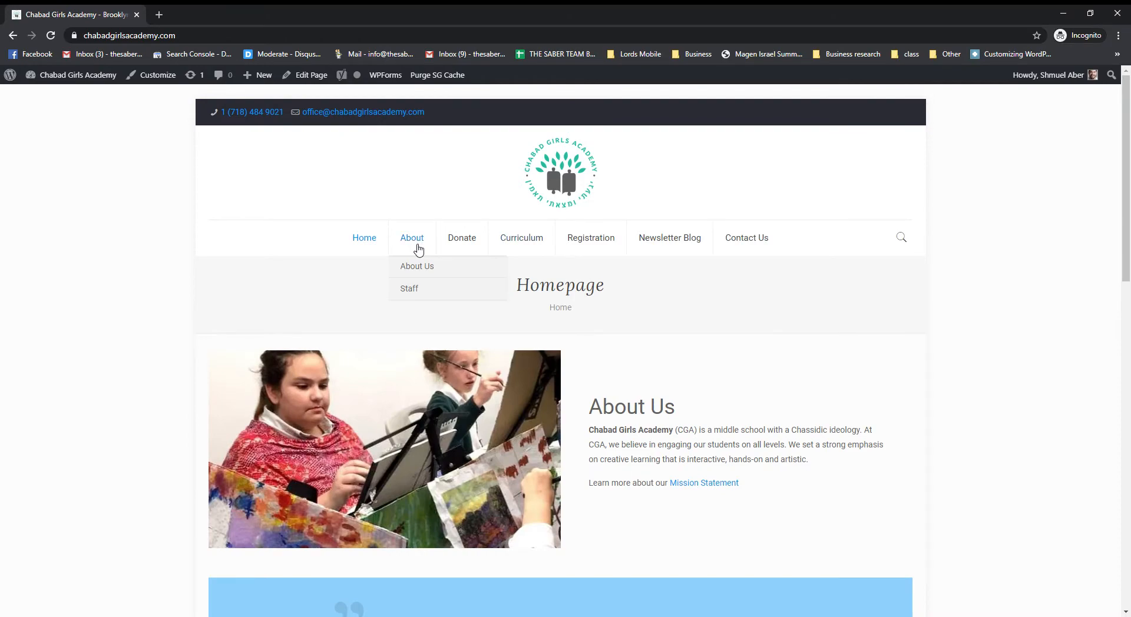
Go to the school site's About page and open that page for editing
scroll(417, 247, down, 1)
click(415, 251)
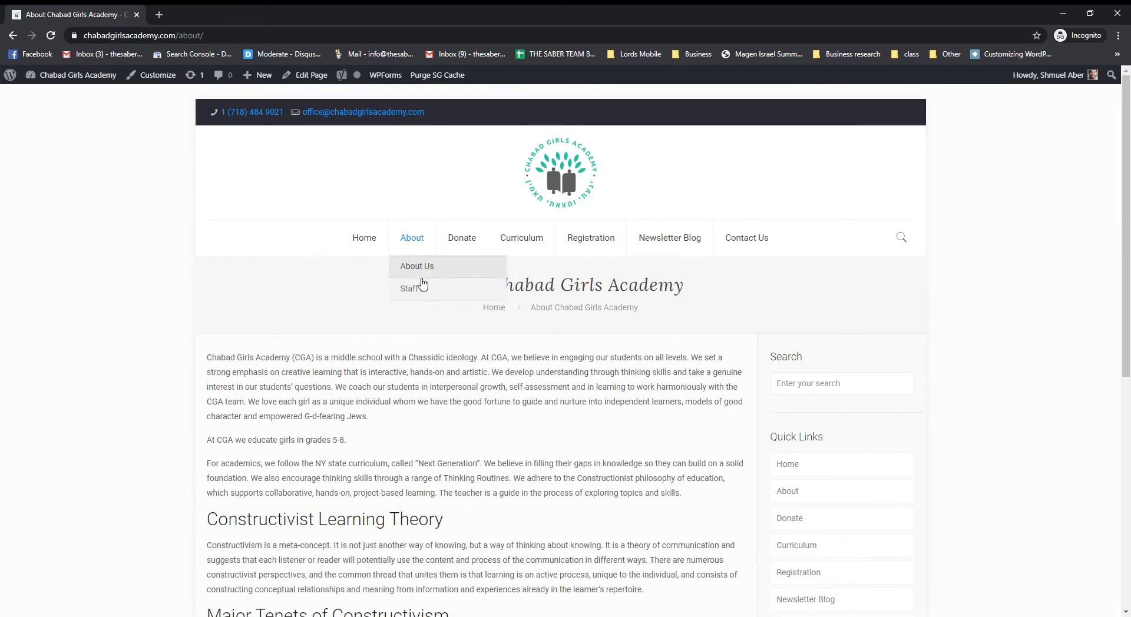
scroll(471, 324, down, 3)
scroll(346, 227, up, 3)
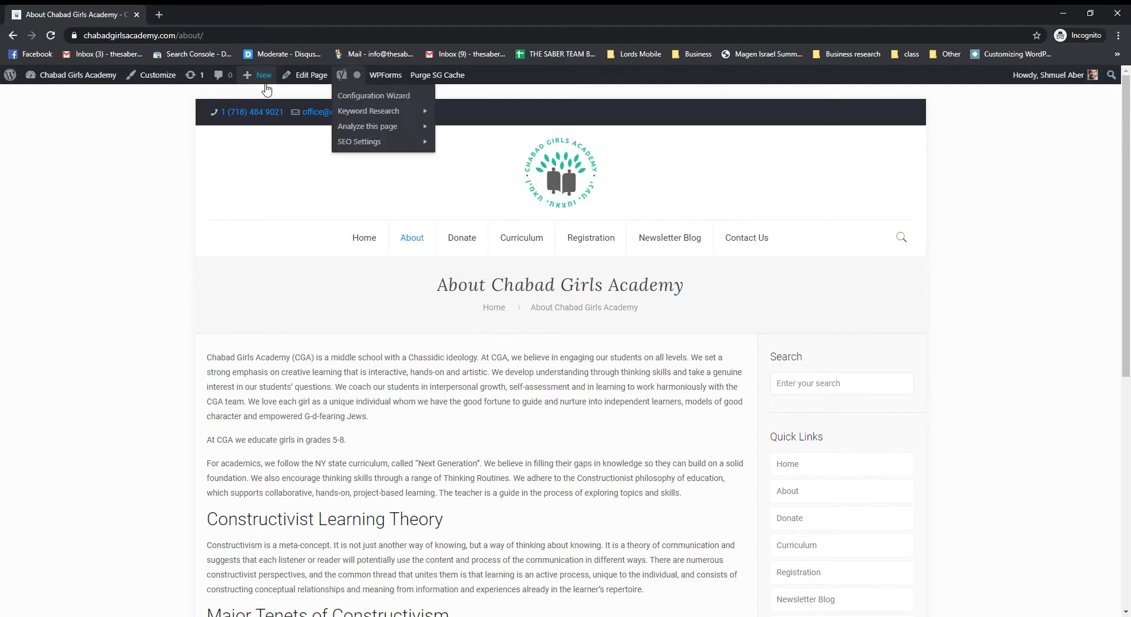
click(315, 78)
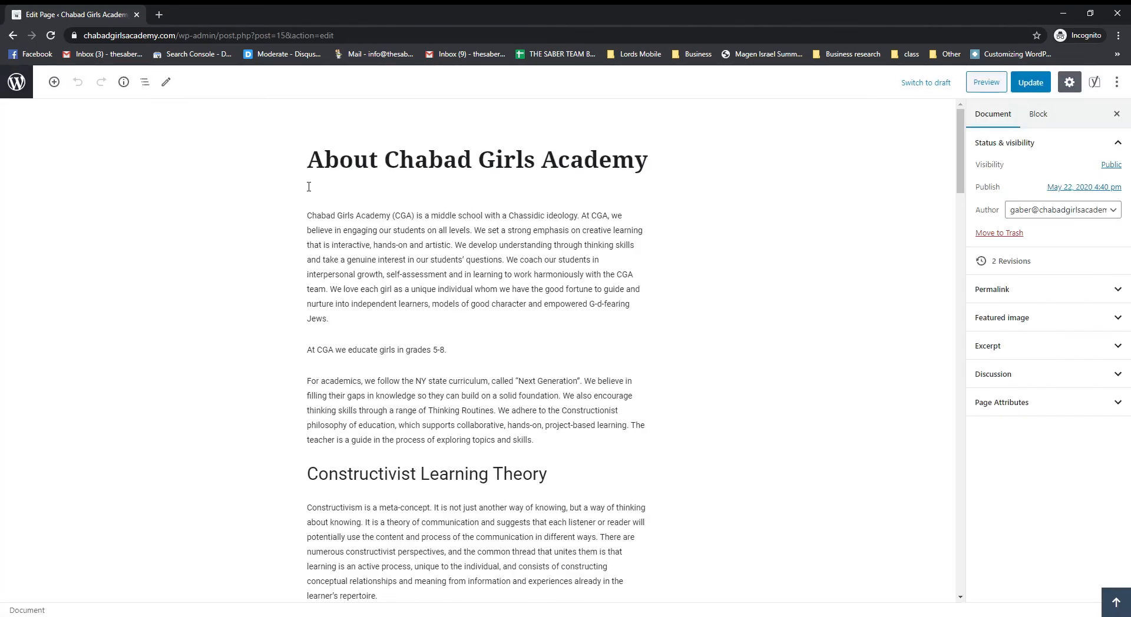
Look through the About page's text in the editor, from the title to the closing paragraphs
scroll(358, 157, down, 7)
scroll(334, 157, up, 7)
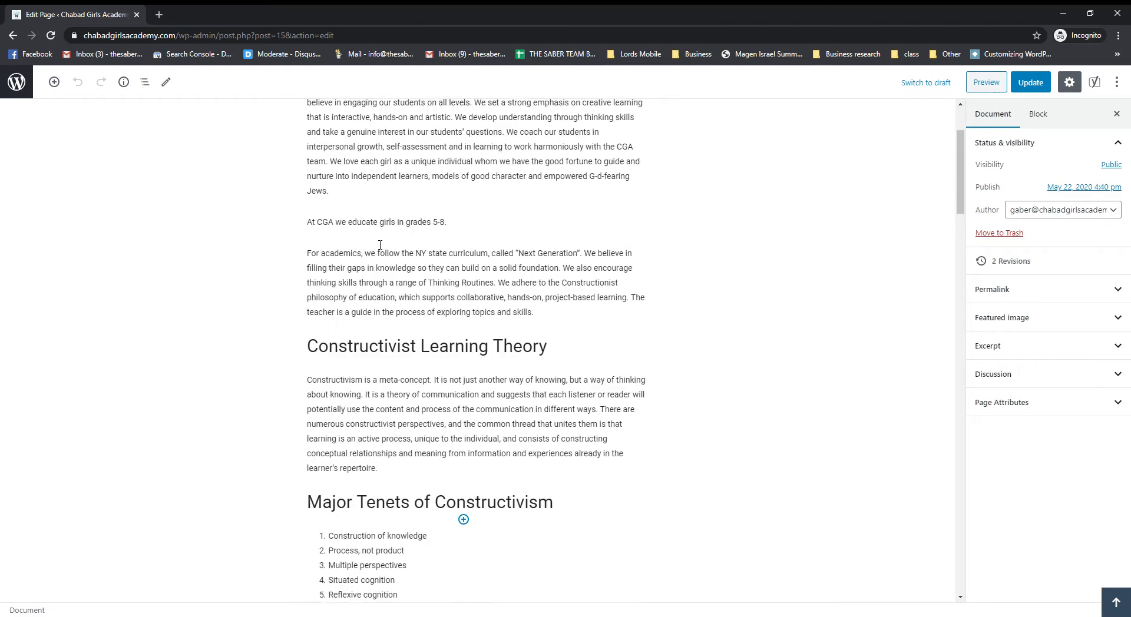
scroll(416, 294, down, 10)
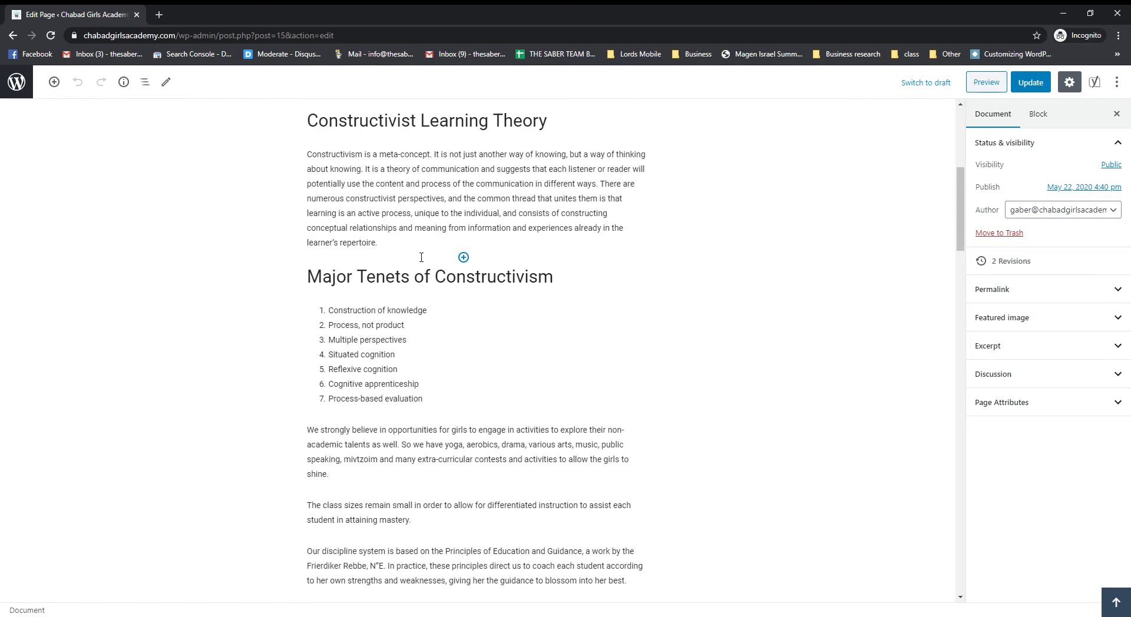
scroll(416, 295, up, 7)
scroll(411, 280, down, 4)
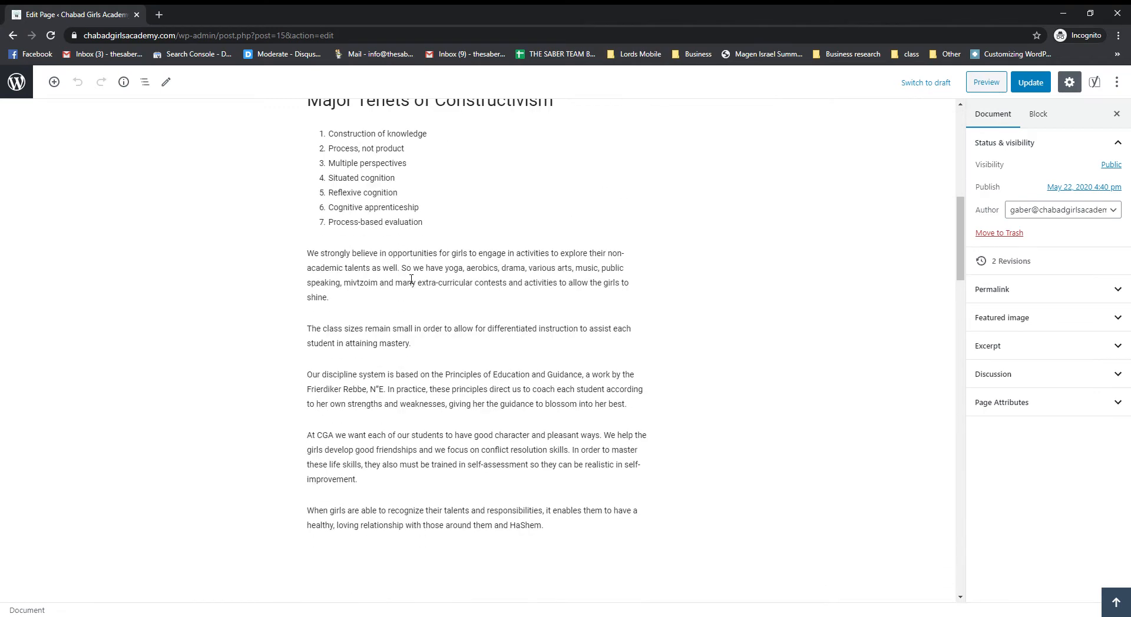
scroll(415, 266, up, 9)
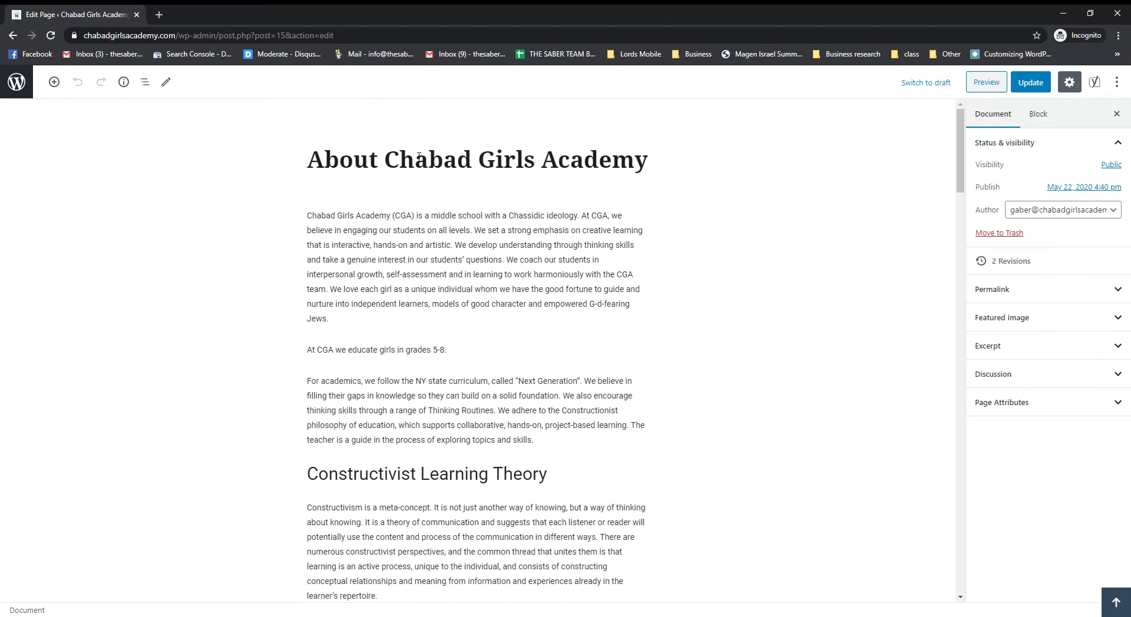
Inspect the page's individual blocks, including the introductory paragraphs and the "Constructivist Learning Theory" heading
click(419, 229)
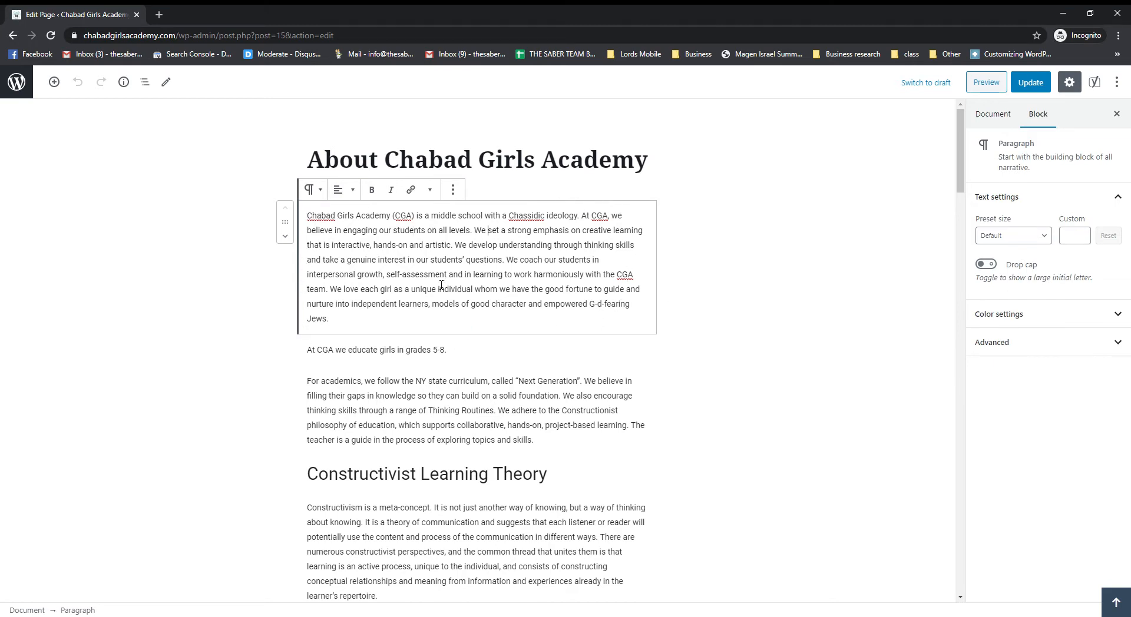
click(353, 350)
click(379, 397)
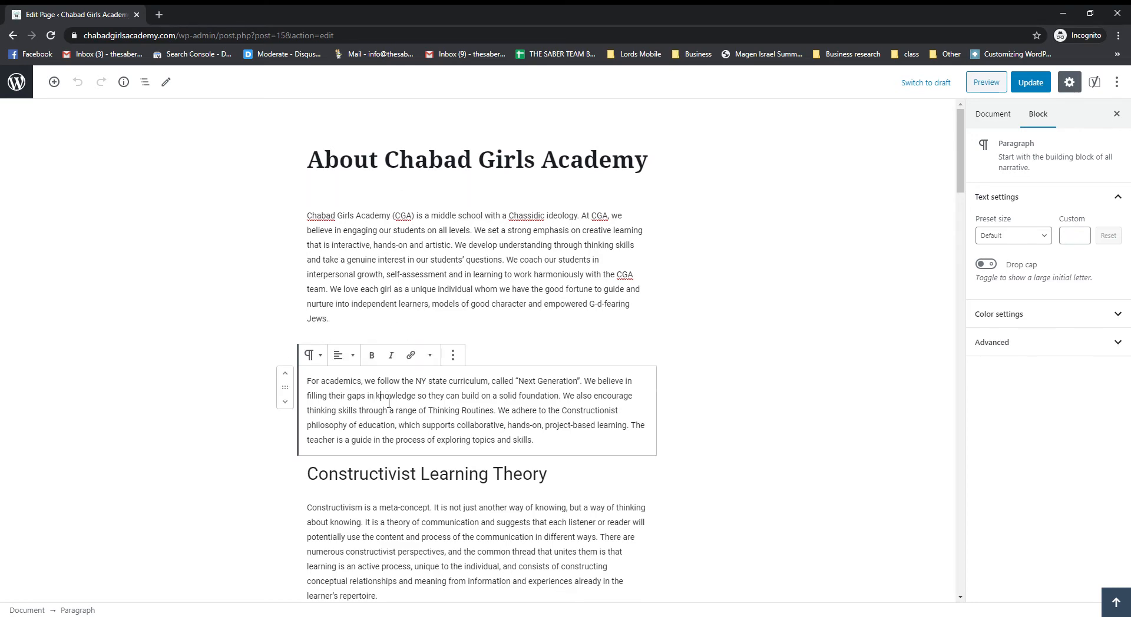
scroll(394, 396, down, 2)
scroll(403, 371, up, 1)
scroll(373, 353, down, 2)
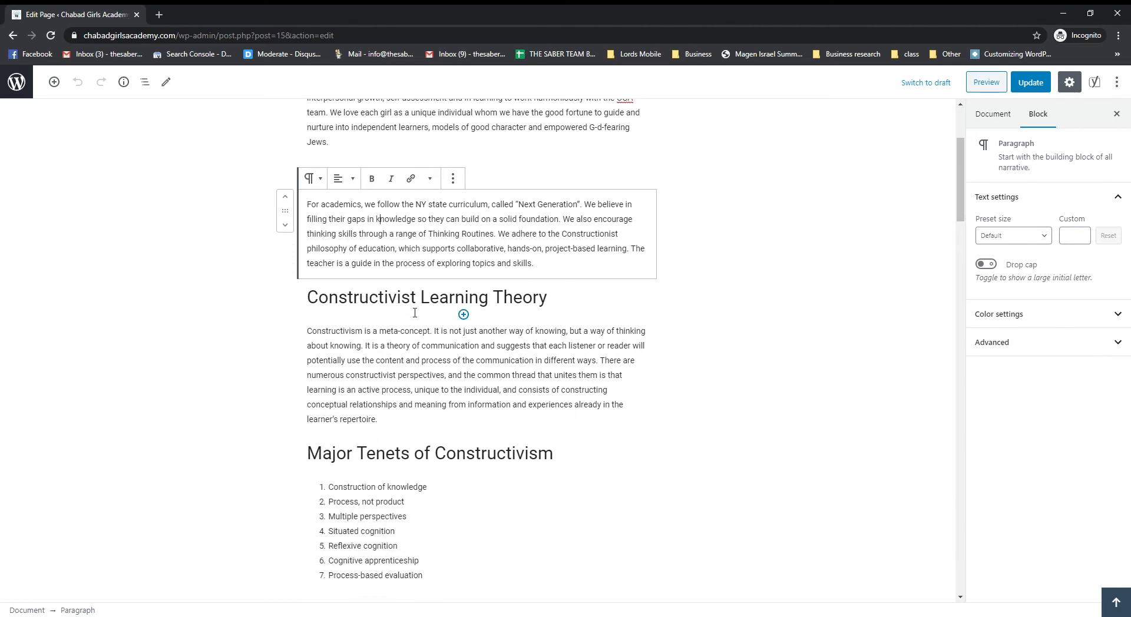
click(415, 305)
scroll(412, 309, up, 1)
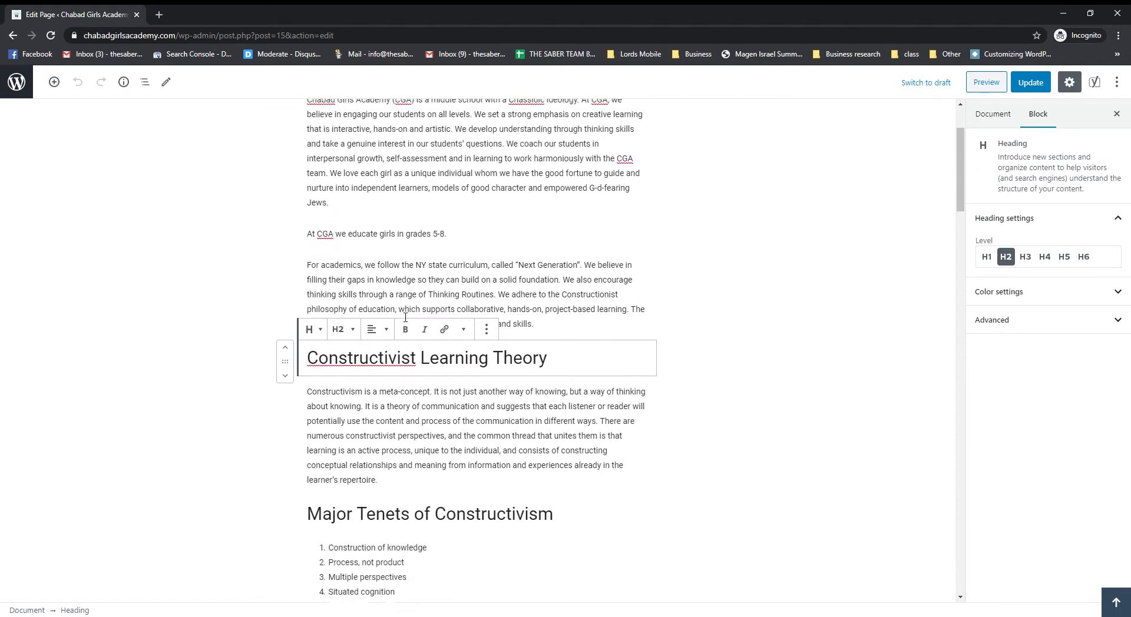
scroll(467, 365, down, 2)
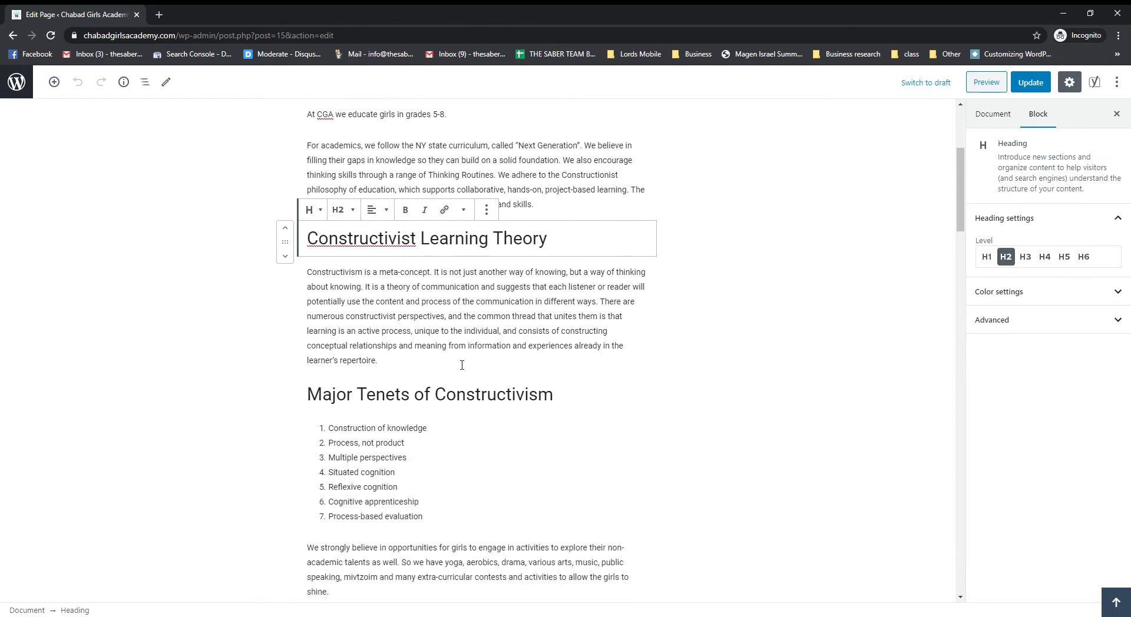
scroll(440, 358, down, 5)
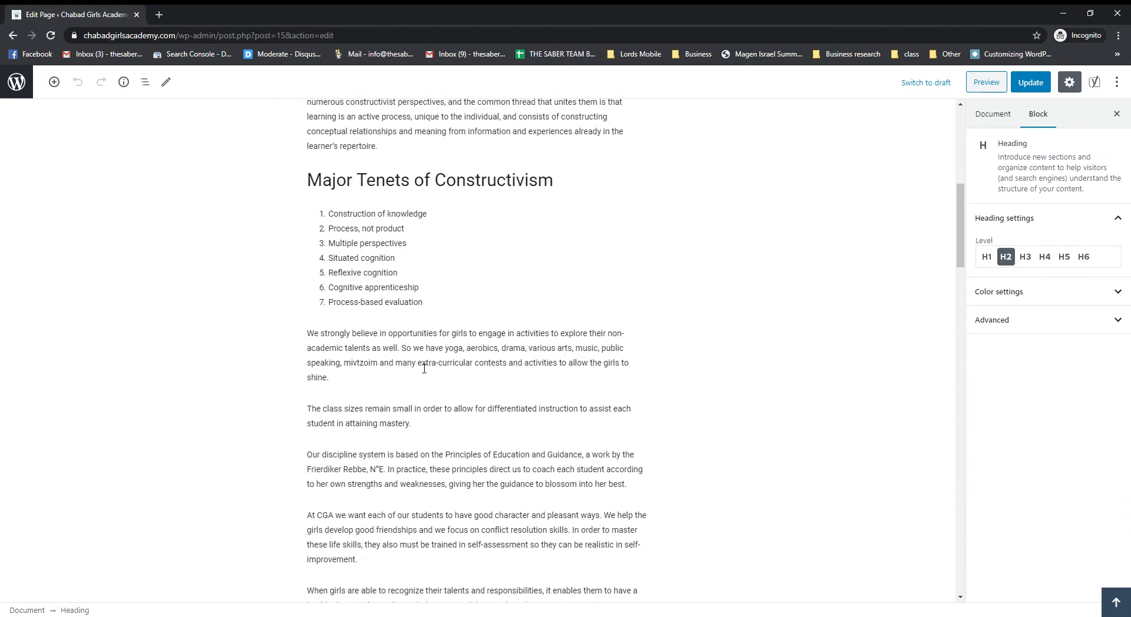
scroll(426, 366, up, 5)
scroll(430, 330, up, 4)
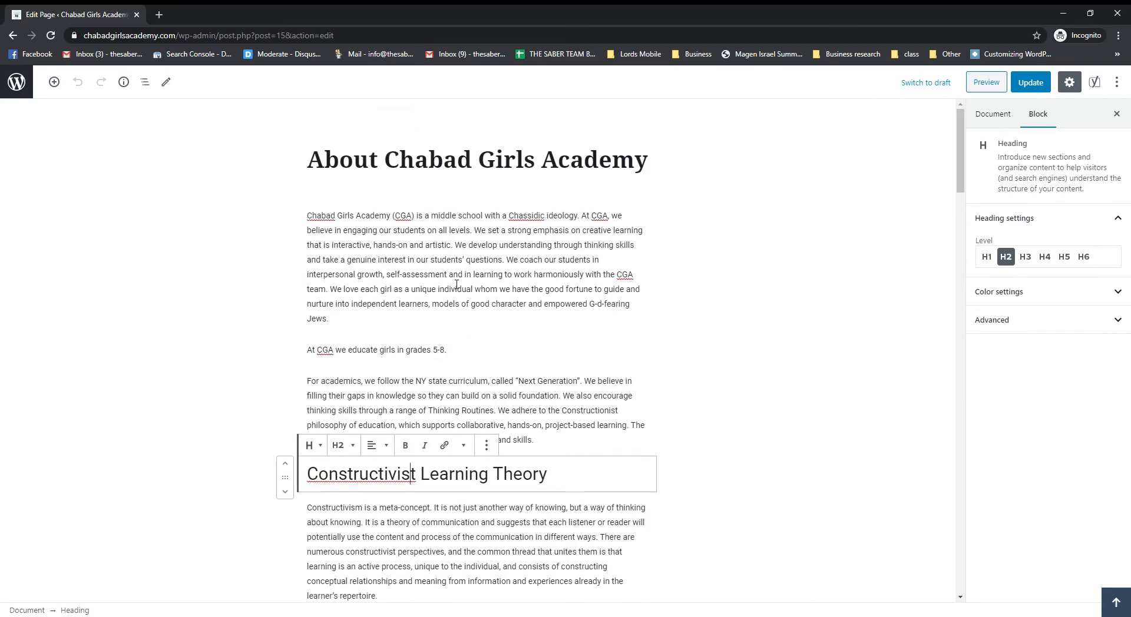
click(449, 290)
Insert an Image block directly below the "Constructivist Learning Theory" heading and upload the group photo of the teacher with students
scroll(445, 327, down, 1)
scroll(445, 327, down, 3)
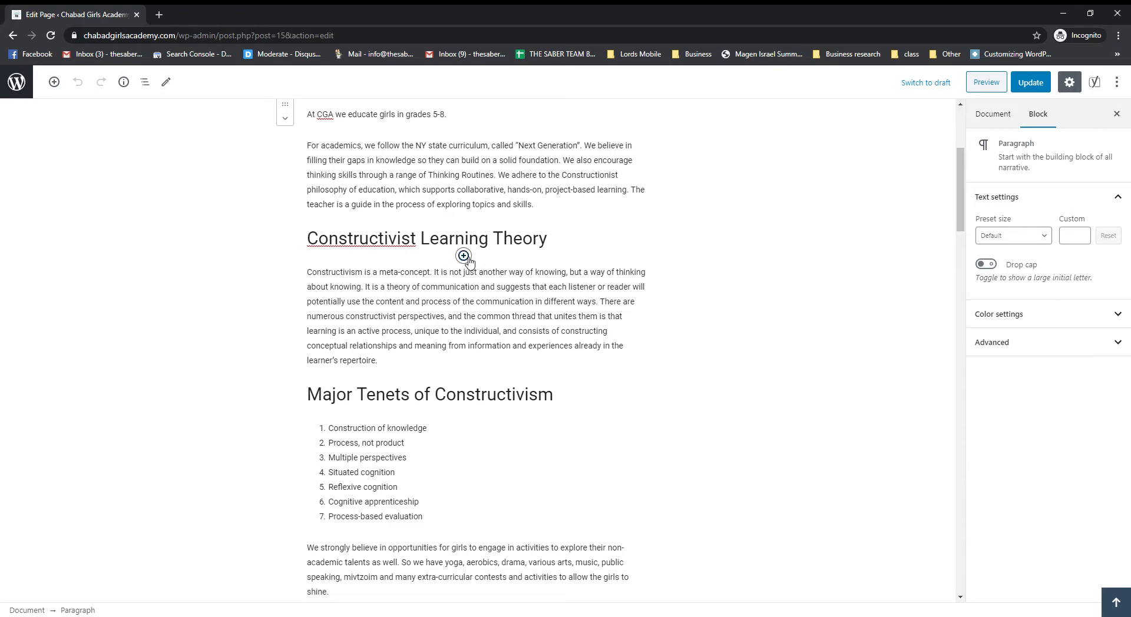
click(464, 257)
click(508, 242)
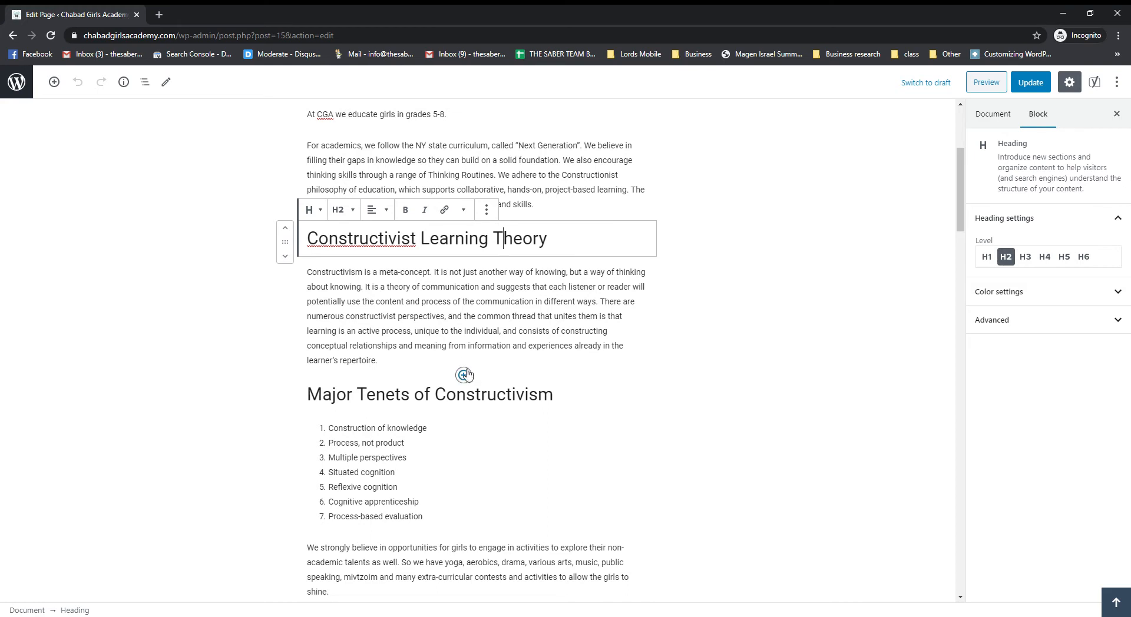
click(464, 255)
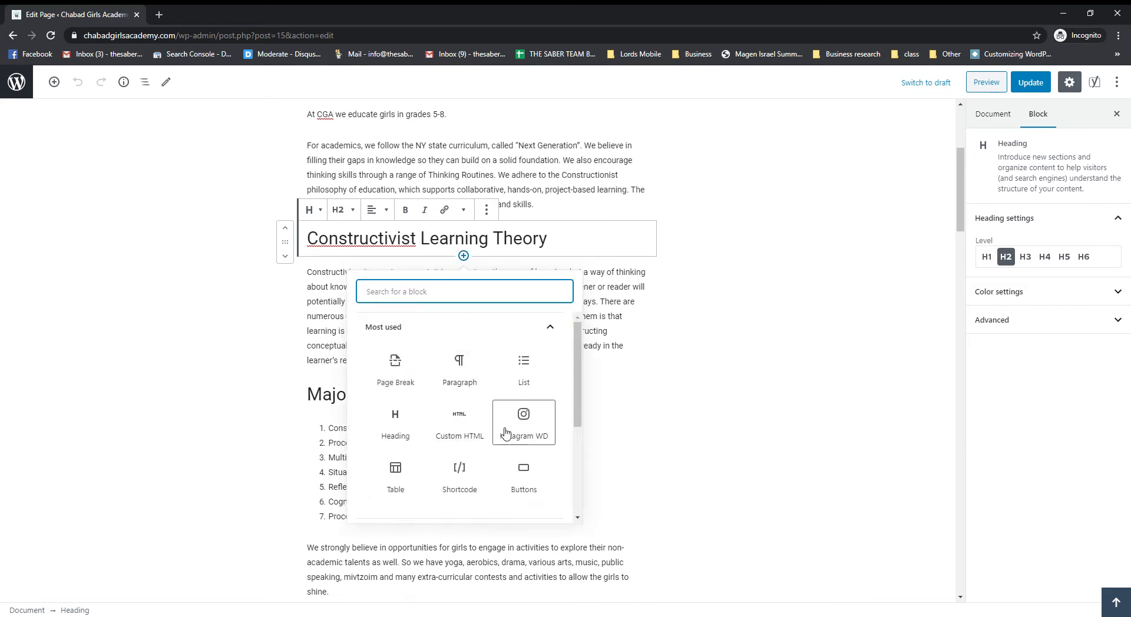
text(imah)
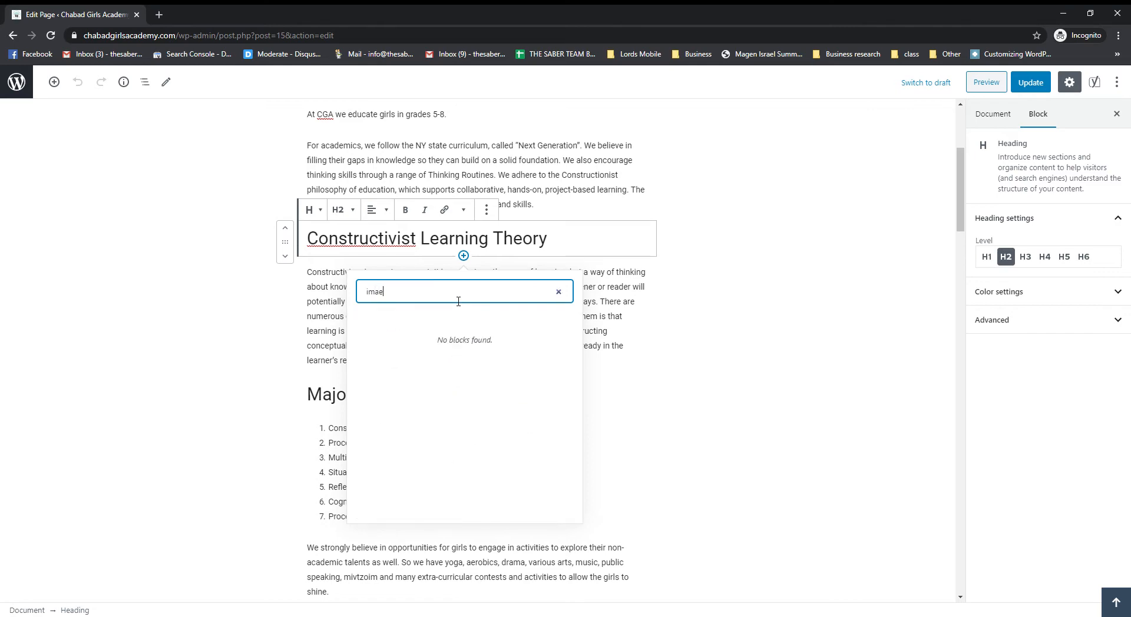
key(BackSpace)
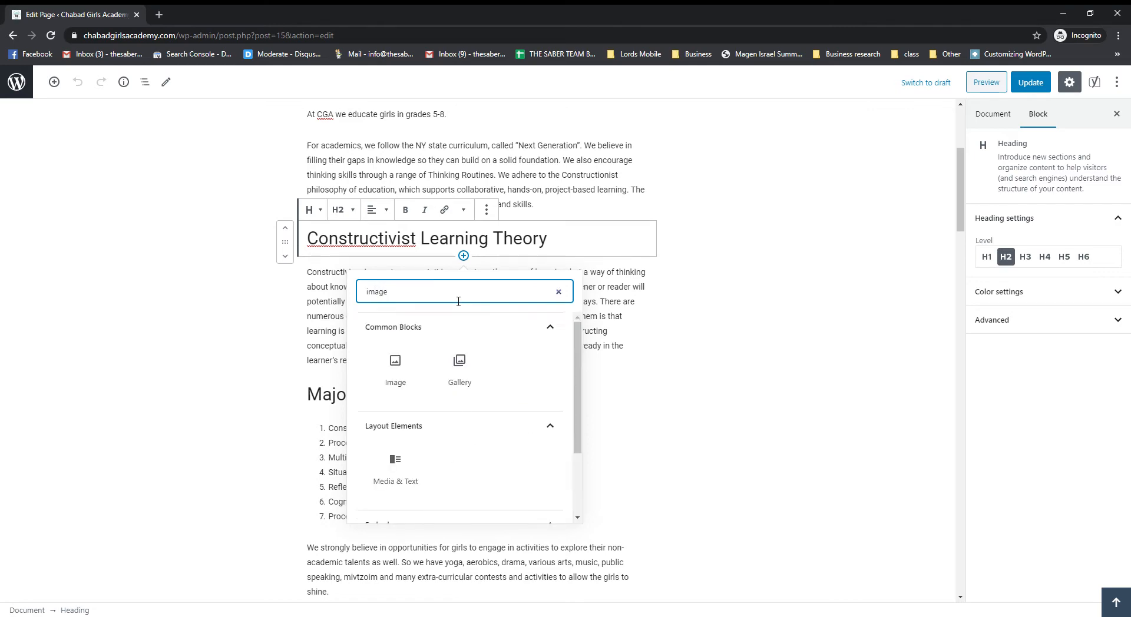
click(400, 364)
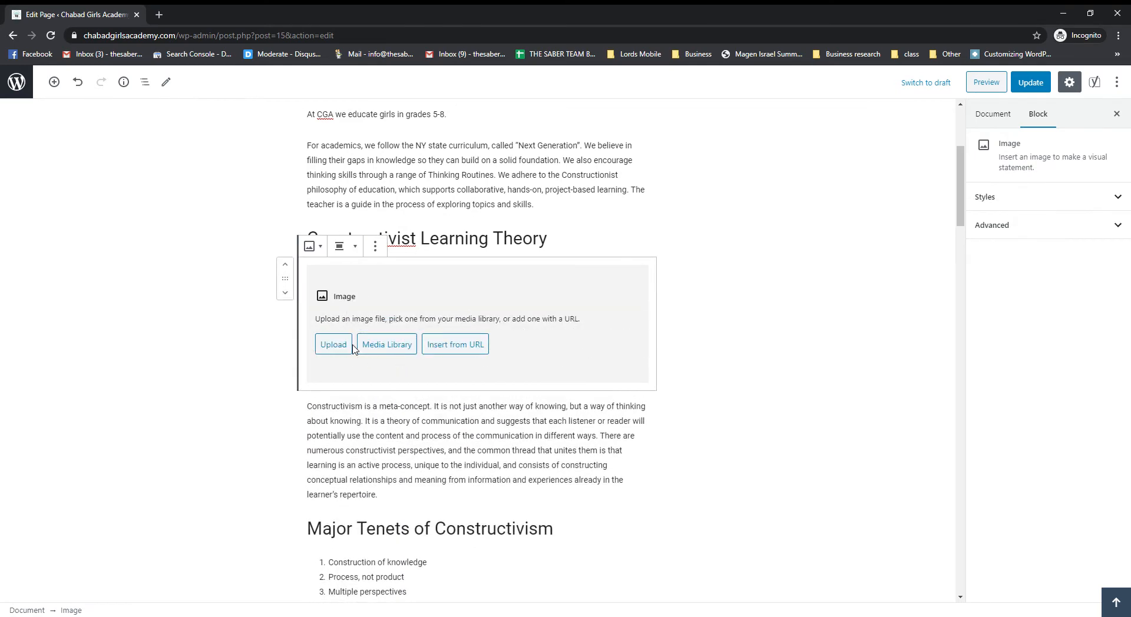
click(335, 348)
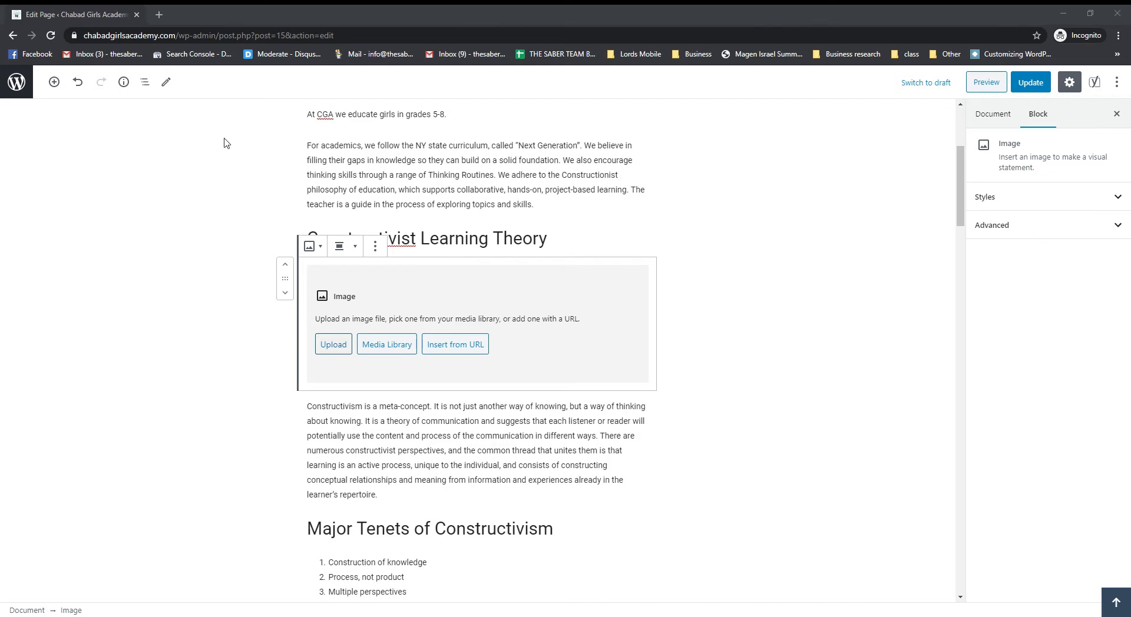
double_click(282, 289)
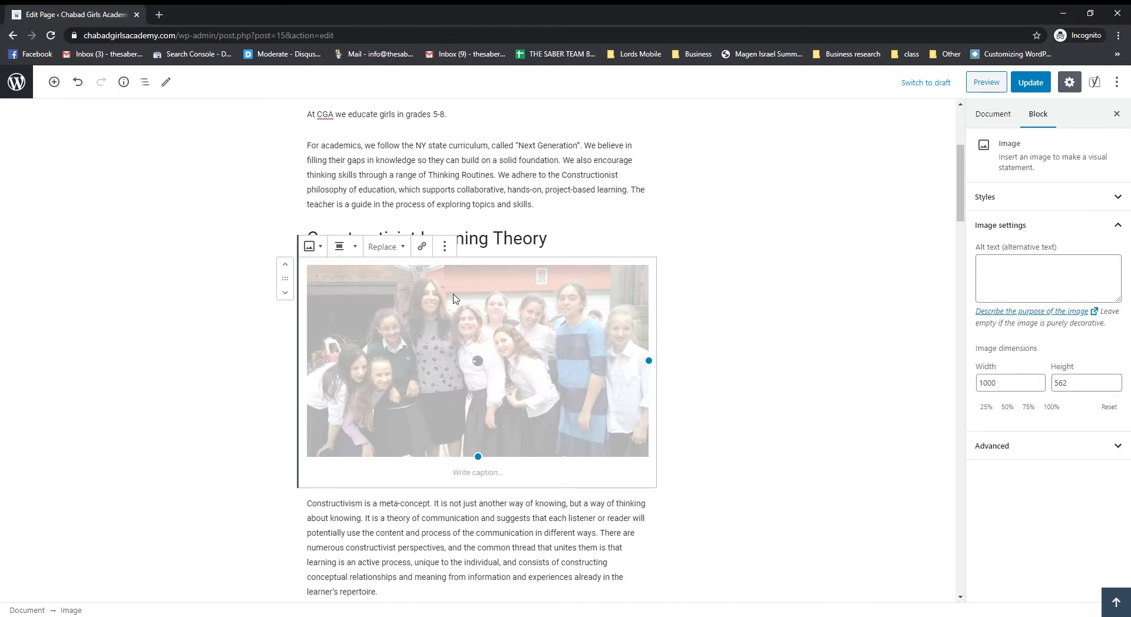
click(1049, 280)
text(https://www.mytads.com/a/chabadgirlsacademy)
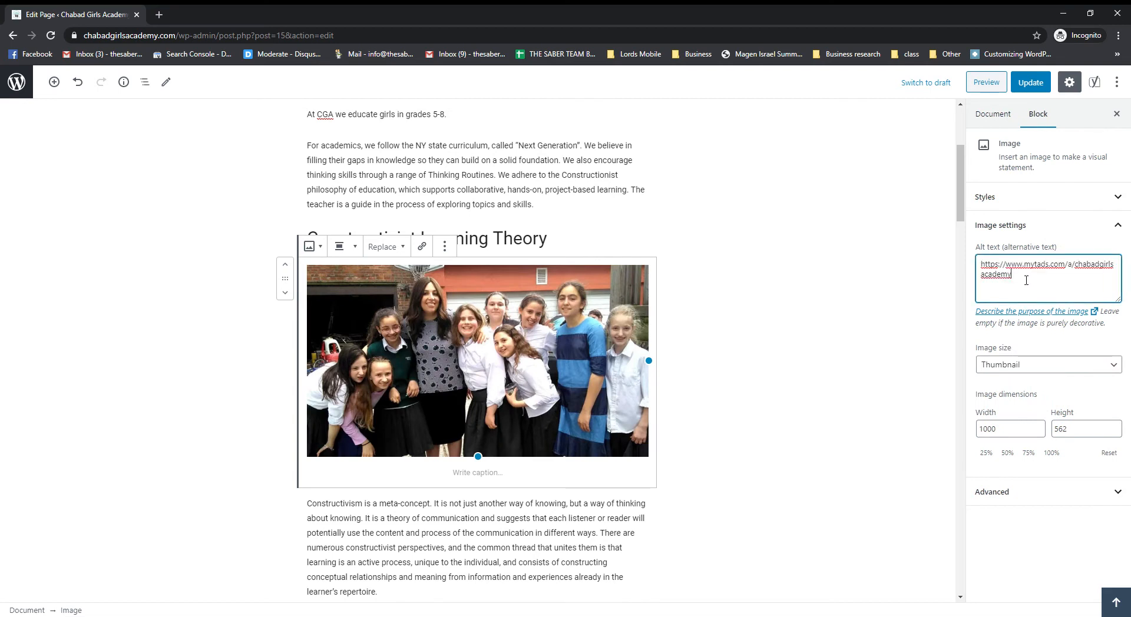
drag(1041, 280, 925, 247)
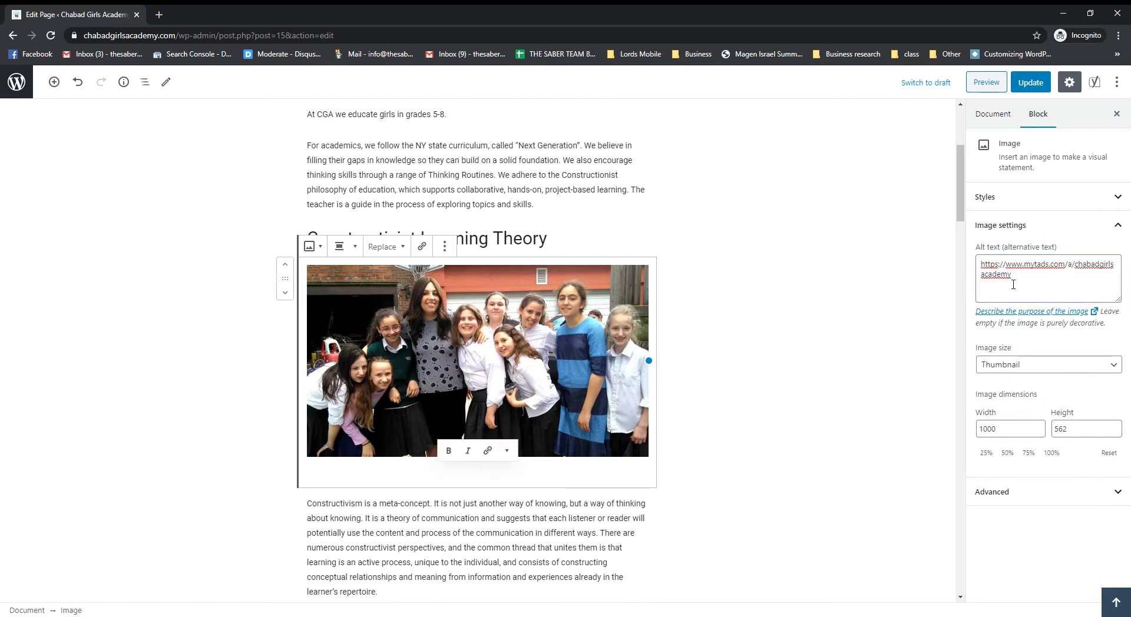
triple_click(1039, 284)
key(BackSpace)
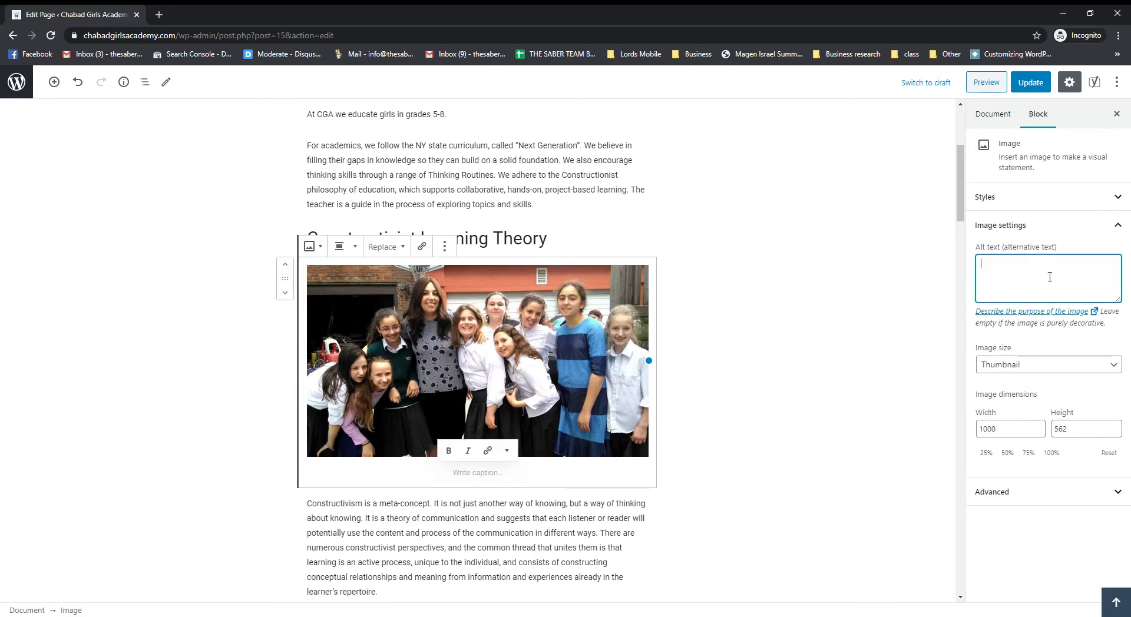
click(1032, 199)
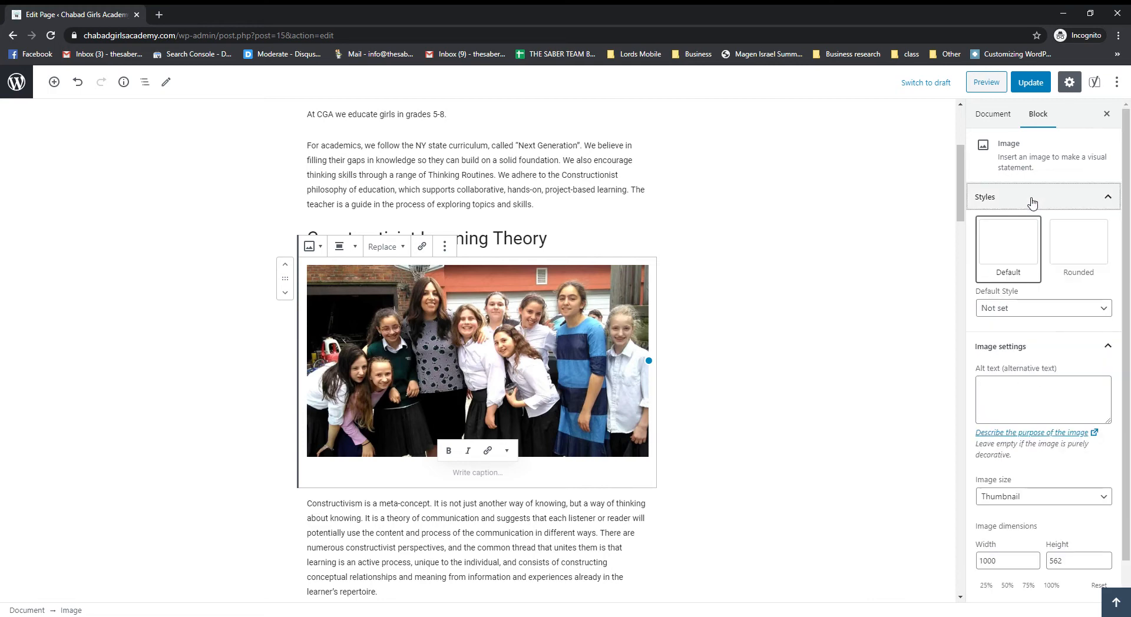
click(1032, 199)
Set the group photo's alt text to "Chabad Girls Academy Teacher with Students"
click(1043, 285)
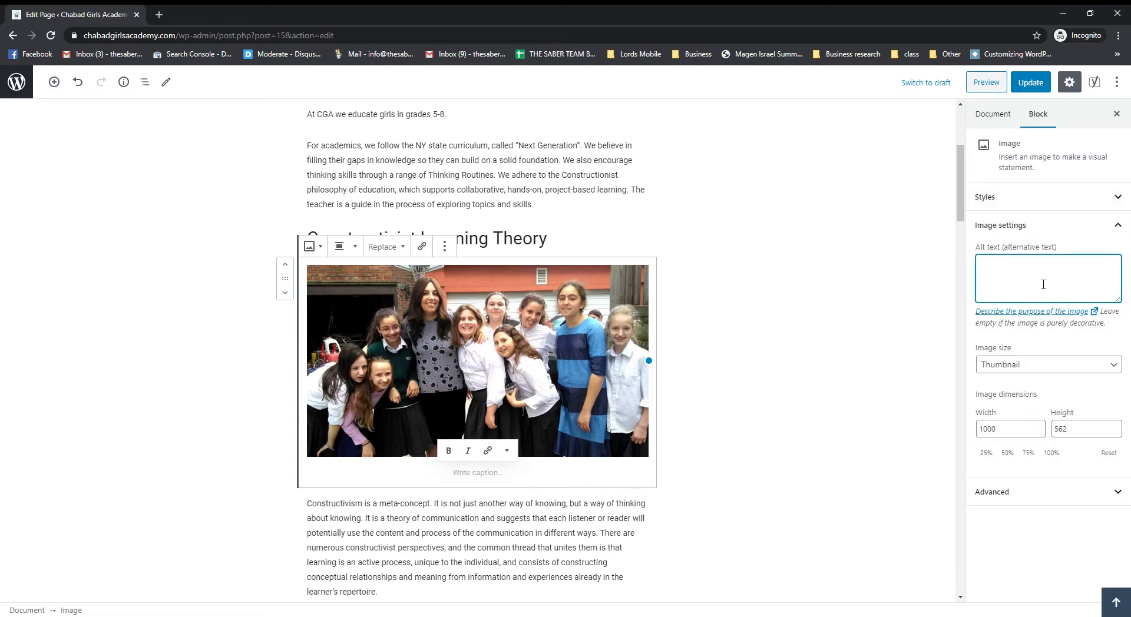
text(Chabad Gi)
text(rls Academy Teacher with Students)
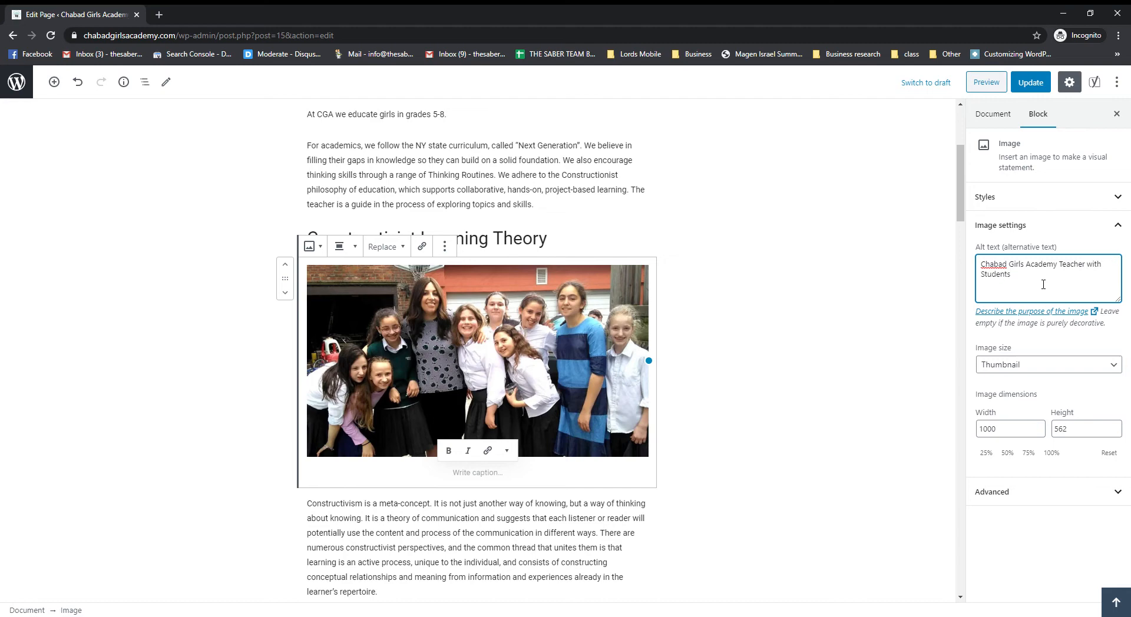
click(480, 504)
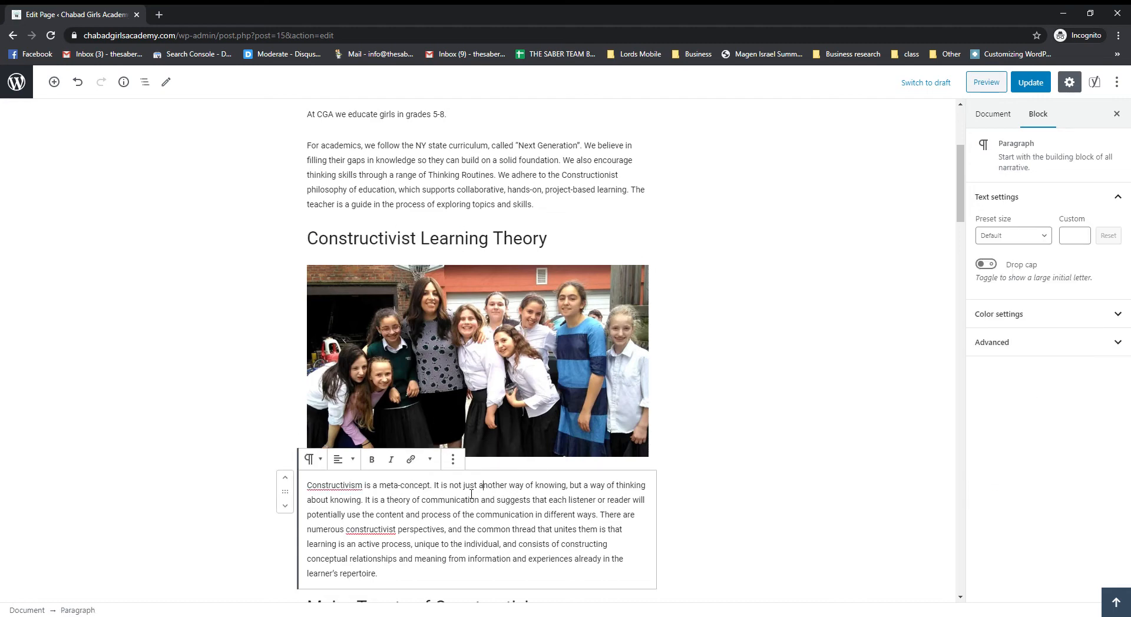
Enter the Yoast meta description "Learn more about the Chabad Girls Academy located in Brooklyn New York." followed by random filler text
scroll(472, 485, down, 3)
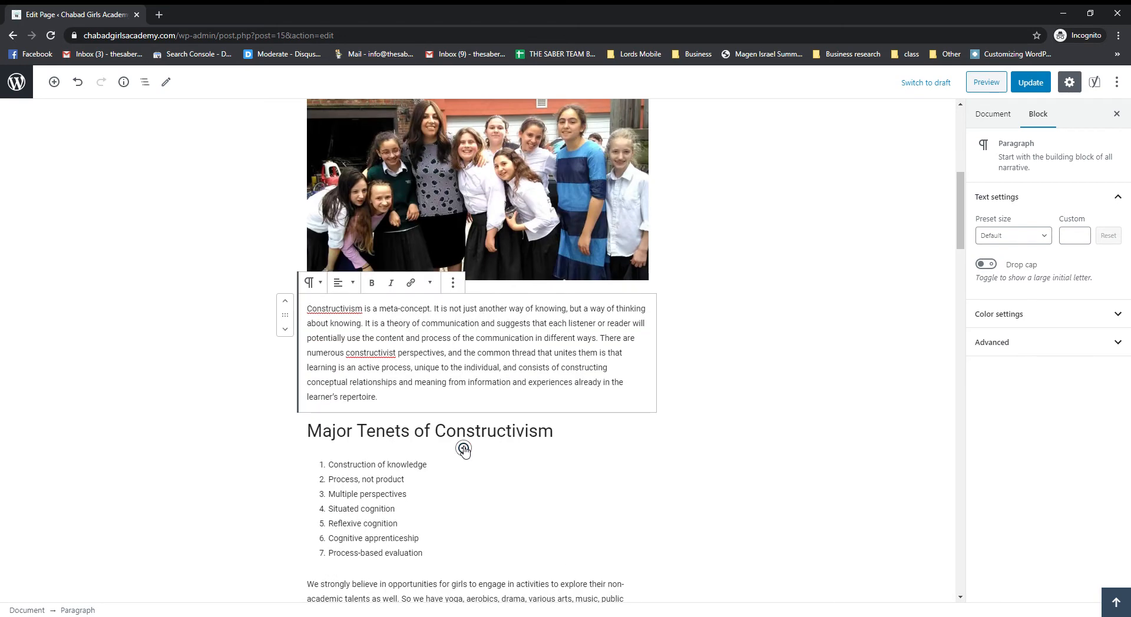
scroll(469, 376, down, 2)
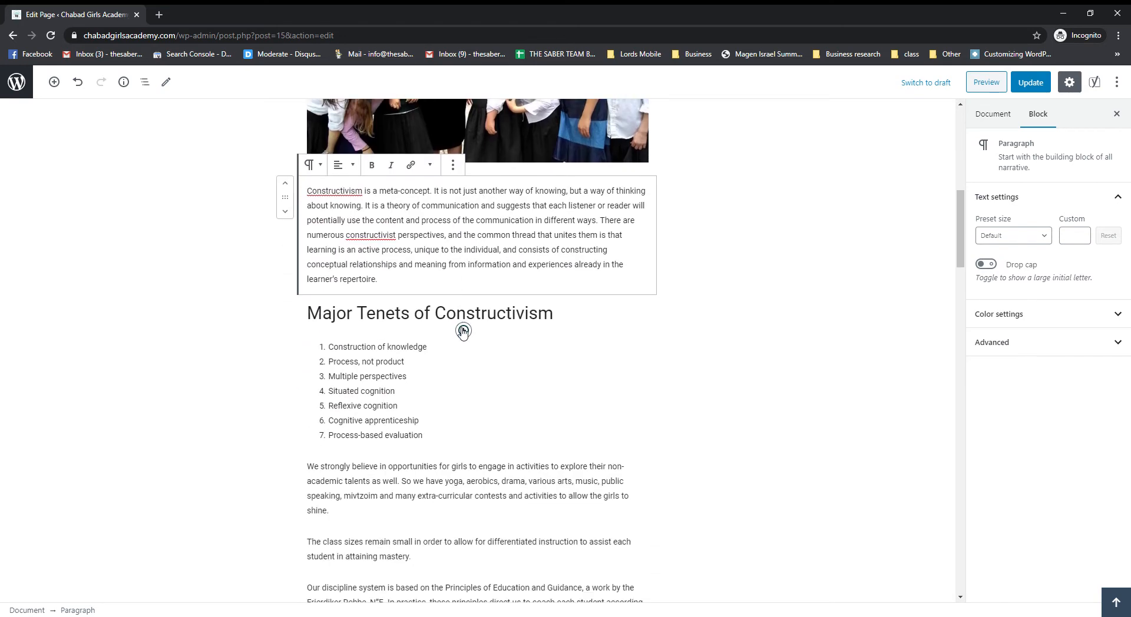
scroll(463, 333, up, 10)
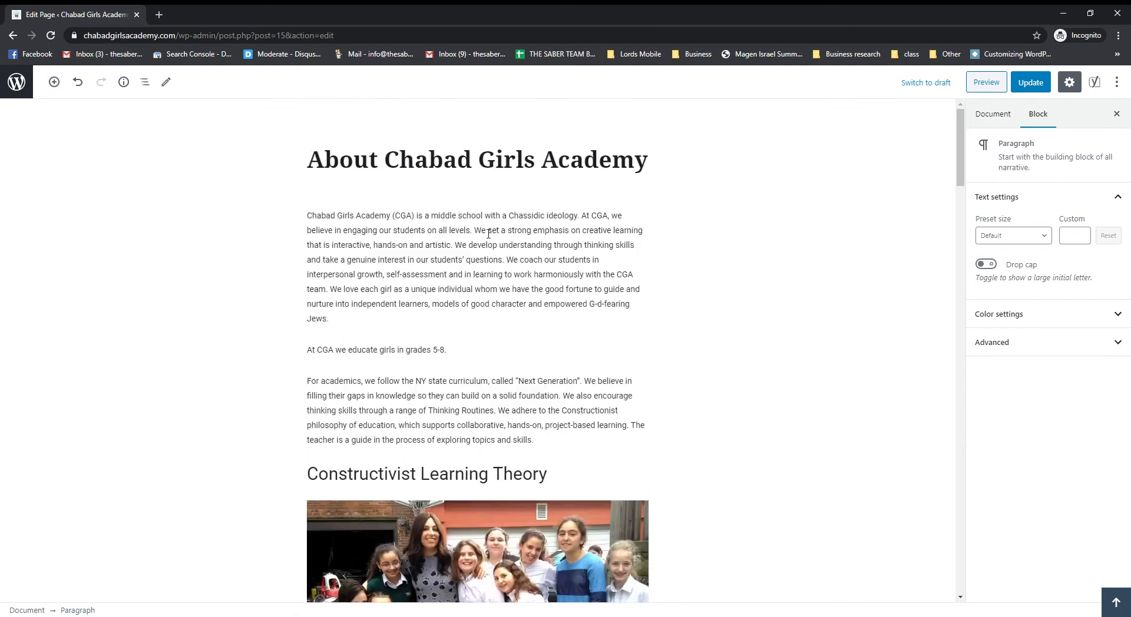
scroll(504, 290, down, 20)
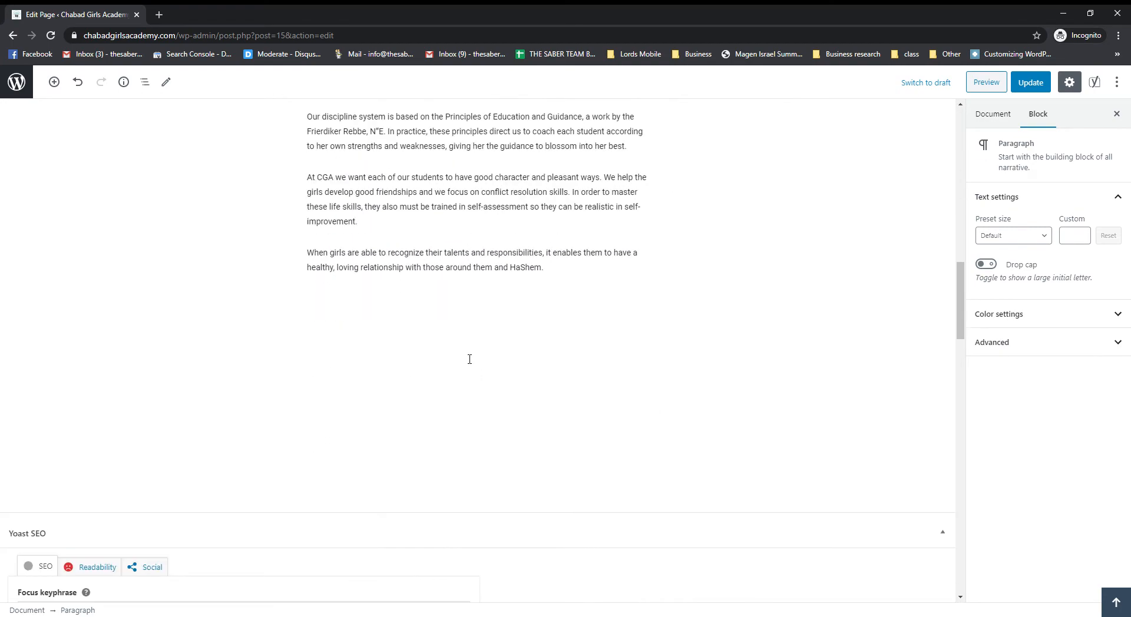
scroll(224, 350, down, 2)
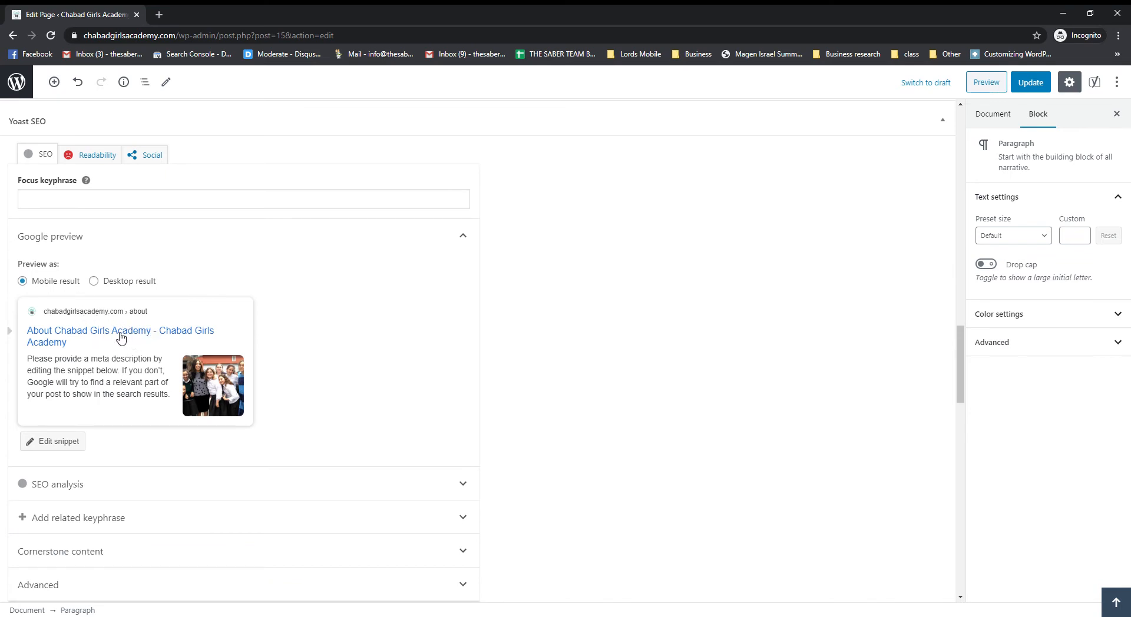
click(102, 373)
scroll(118, 401, down, 3)
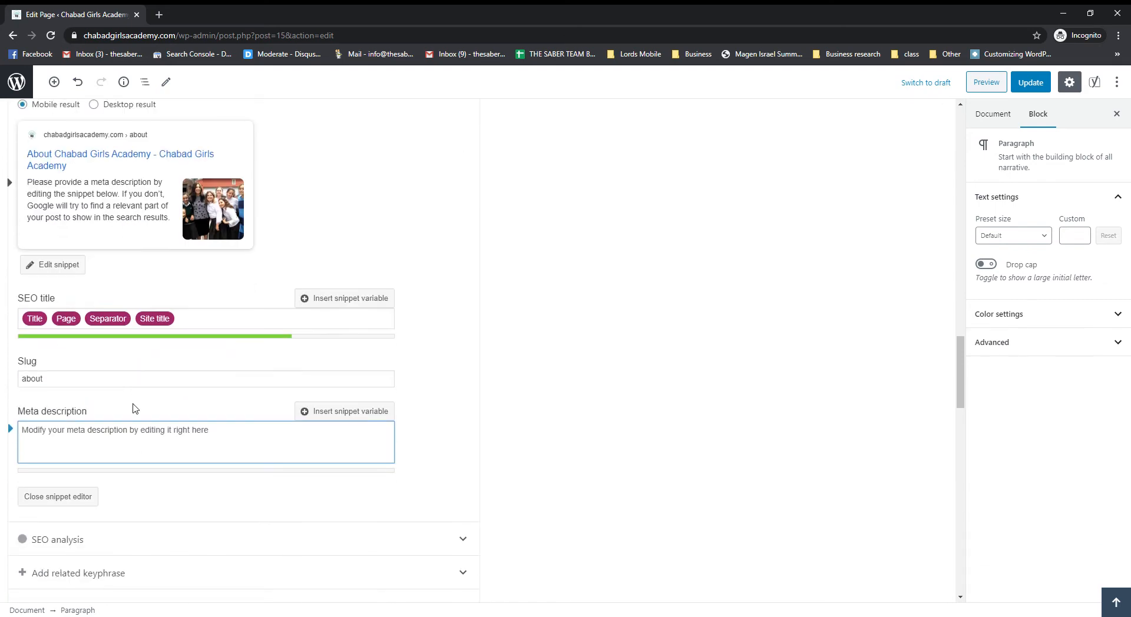
text(Learn)
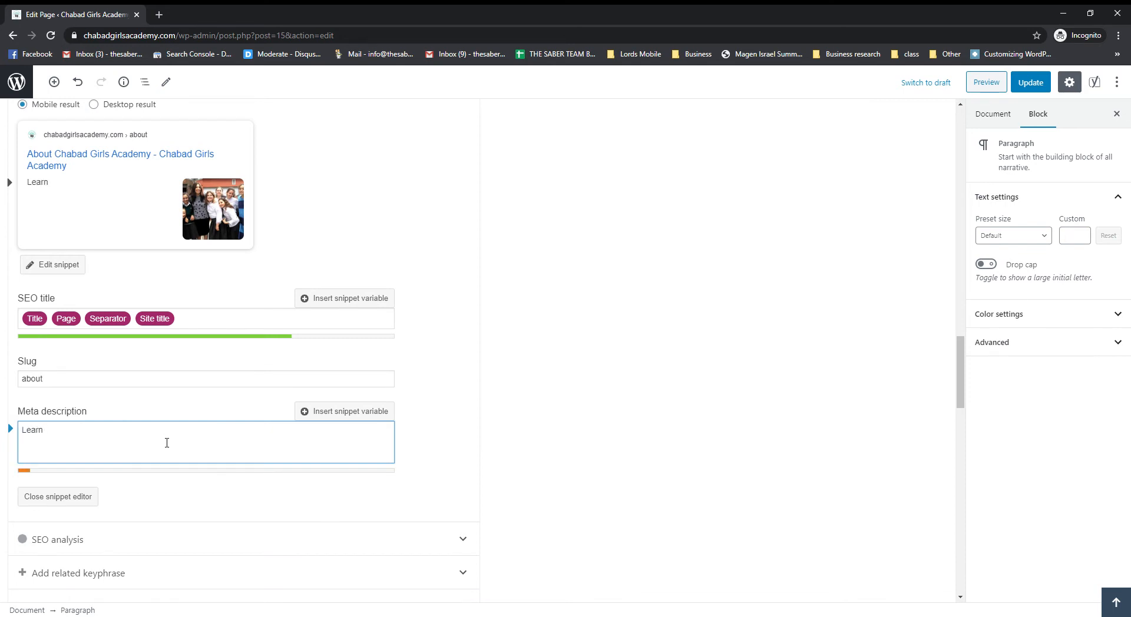
text( more abo)
text(ut the4)
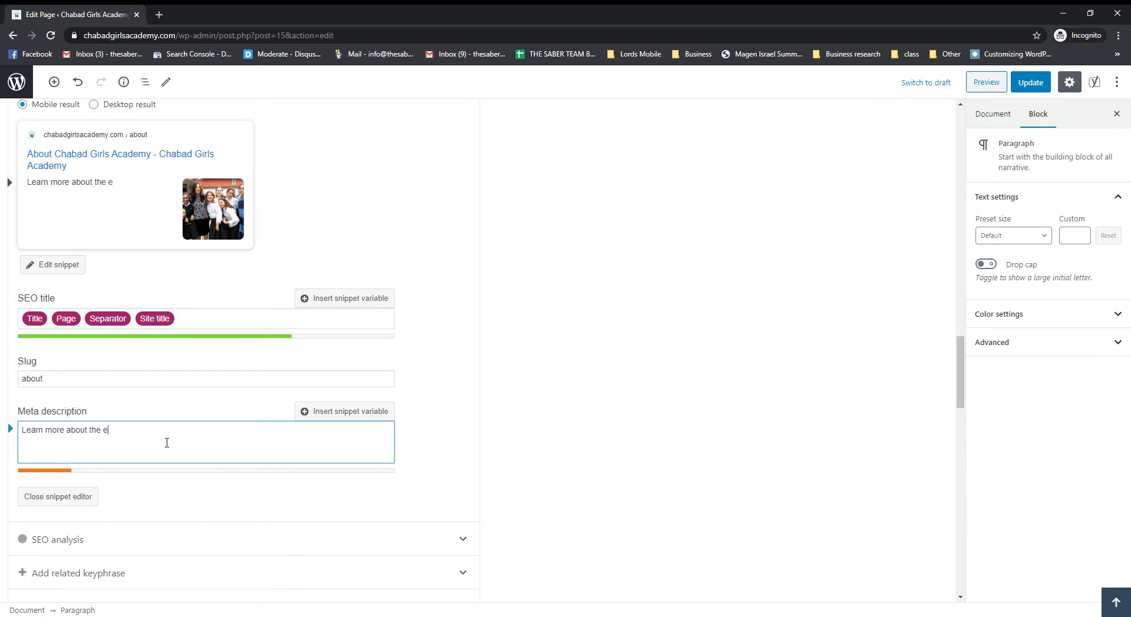
key(BackSpace)
text(Cha)
key(BackSpace)
key(BackSpace)
text(Chabad Girls A)
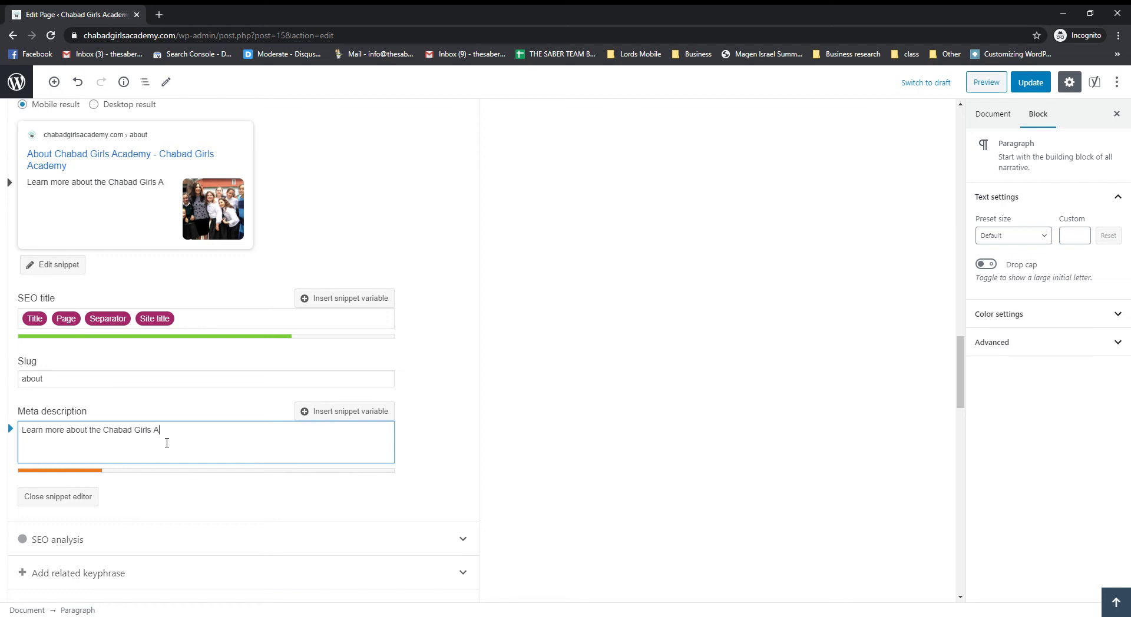
text(cademy)
text( locatred)
key(BackSpace)
key(BackSpace)
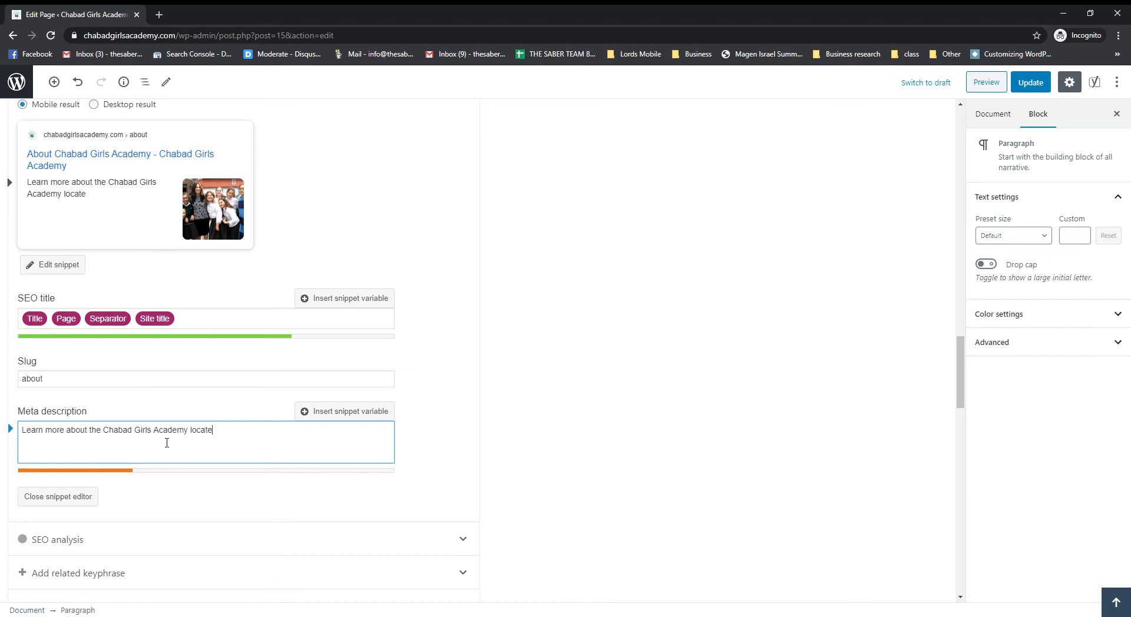
text(n Brooklyn New Yo)
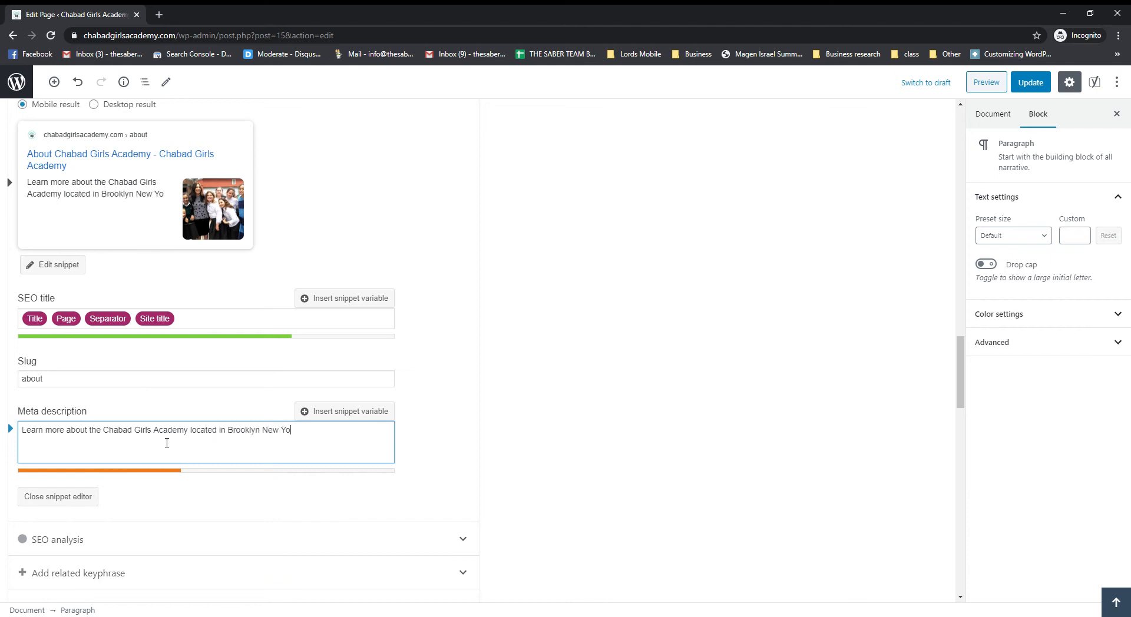
text(rk. adflsjlksdjfaslkdfjsadklfjs dklfjalksdfj dlskf jsdl)
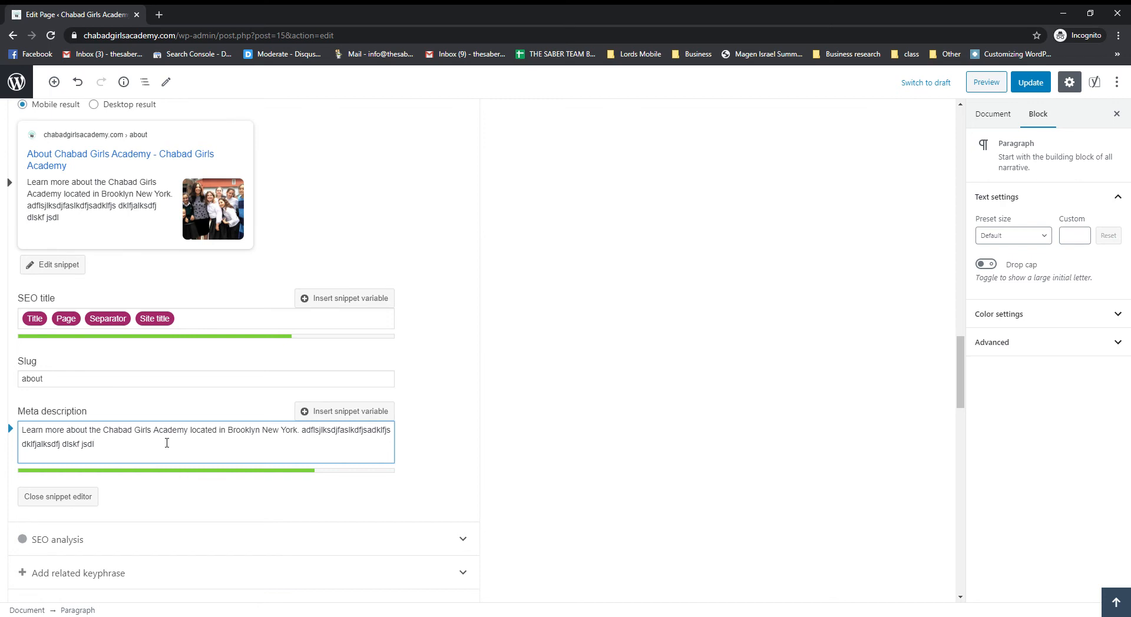
Try extending the meta description with more random filler text to test its length, and delete most of the addition
drag(90, 412, 111, 446)
click(142, 447)
text(asdfhjkds hfjksh dfkjasdh fjkahs dfkjasdh f)
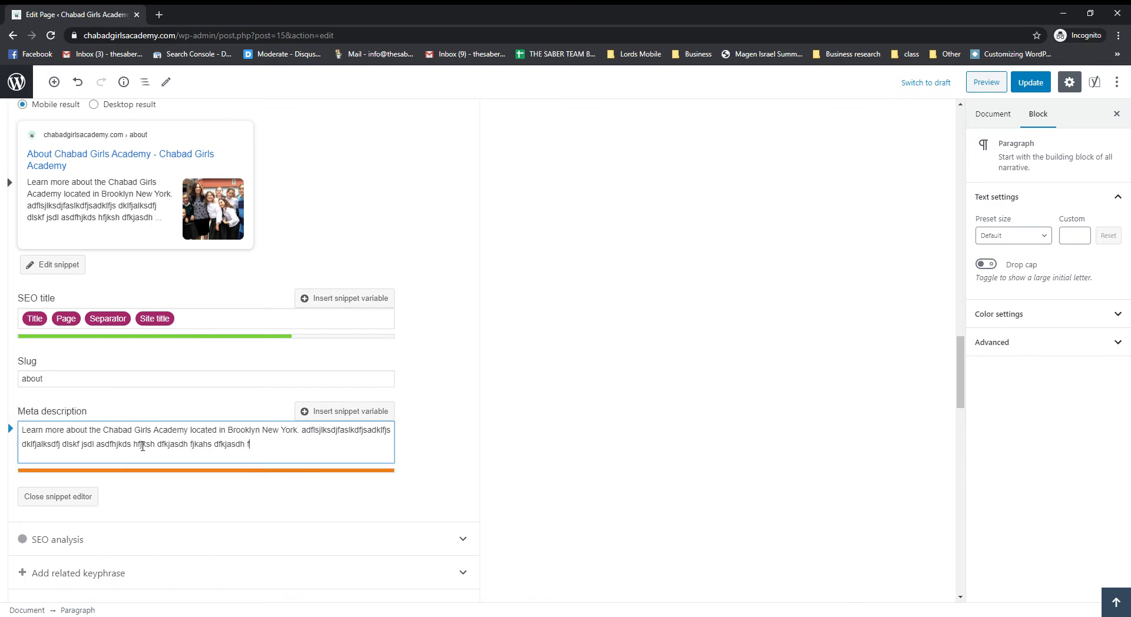
text( asdhfjk ahsdkfj hadskfj hadskfj hadskjf)
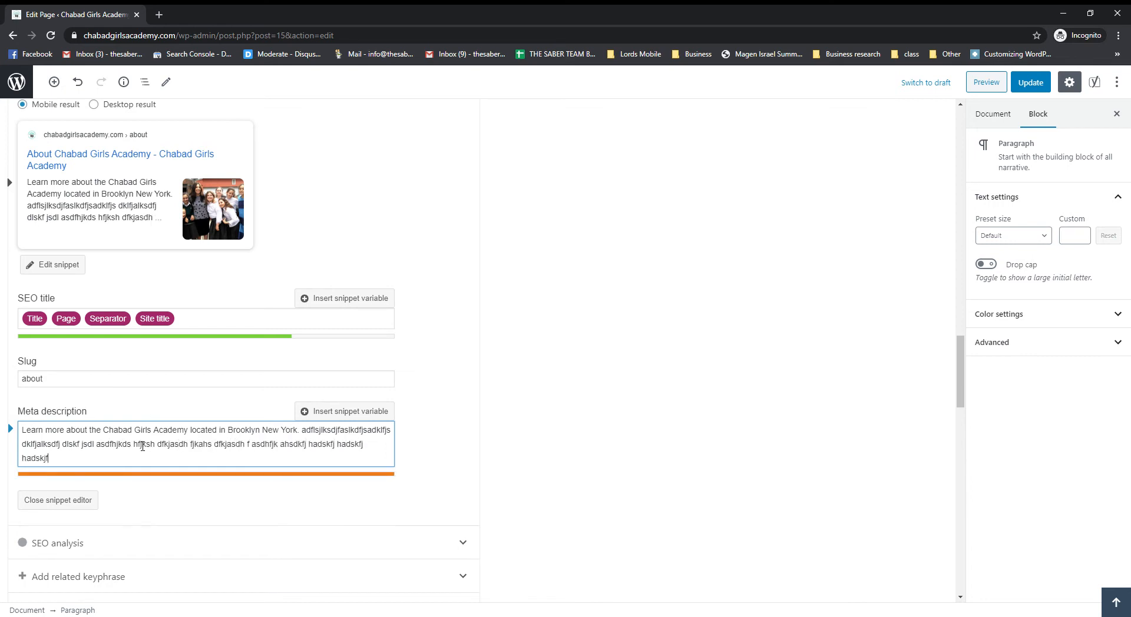
text(h askdjfh ksdf hakjds f)
key(shift+Up)
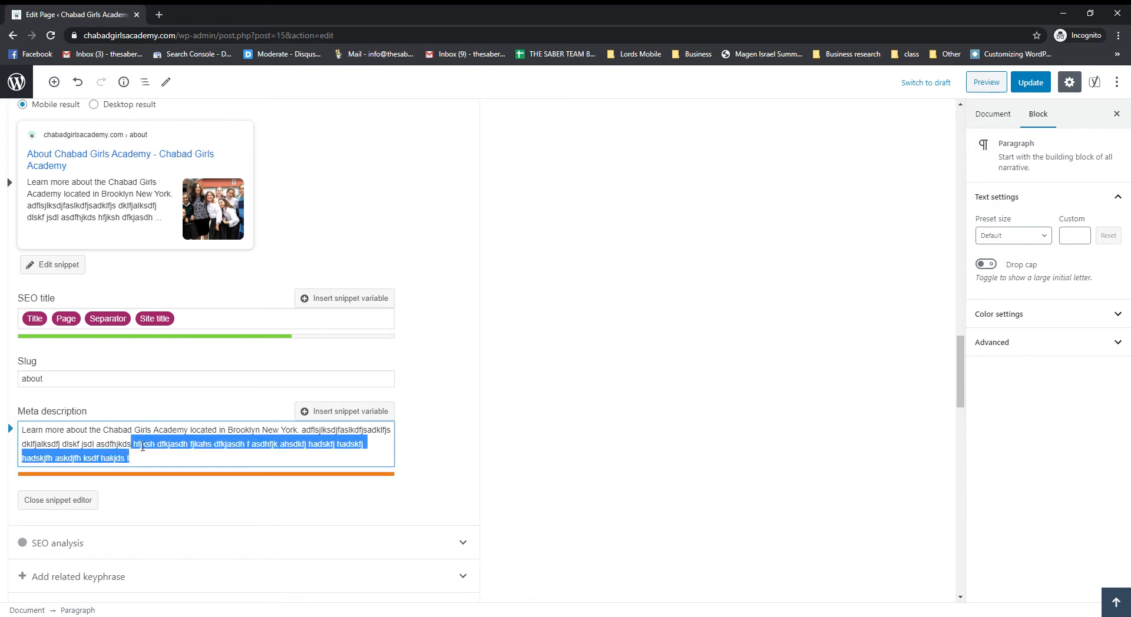
key(BackSpace)
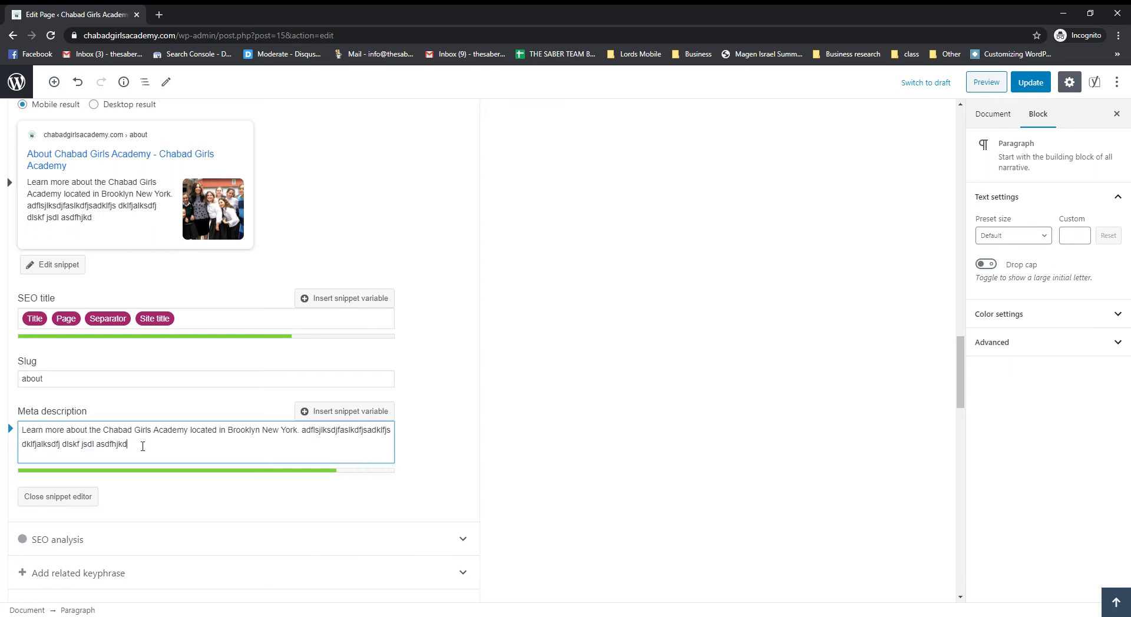
Delete all remaining filler text after "Brooklyn New York." in the meta description
key(ctrl+shift+Left)
key(ctrl+shift+Left)
key(ctrl+shift+Left)
key(ctrl+shift+Left)
key(ctrl+shift+Left)
key(ctrl+shift+Left)
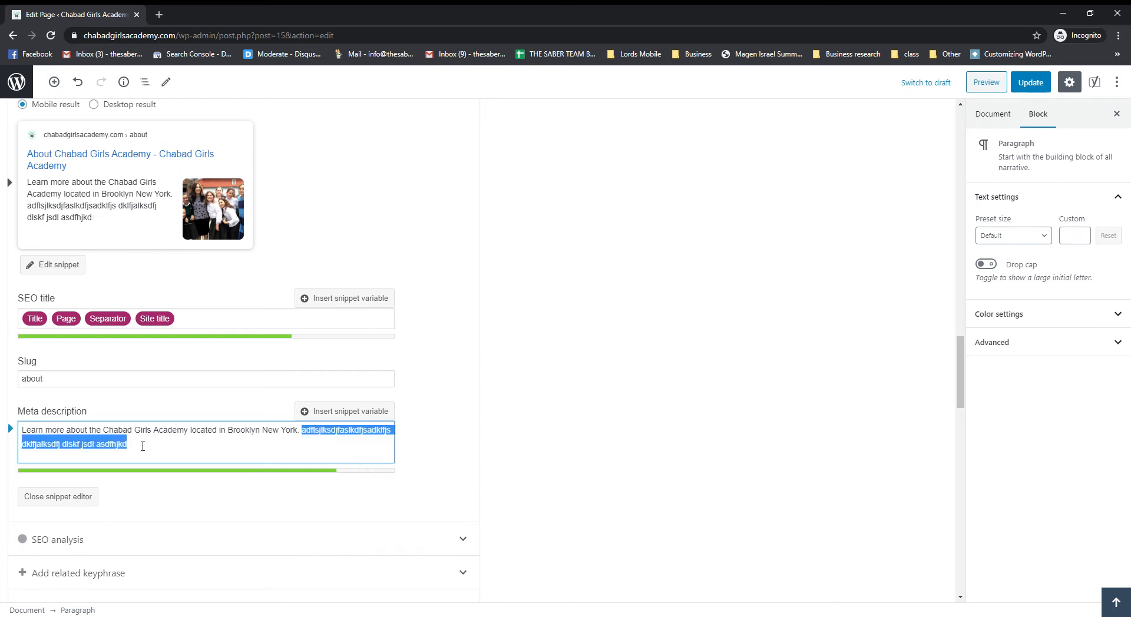
key(BackSpace)
Update the About page to save the new image and meta description
scroll(472, 391, down, 8)
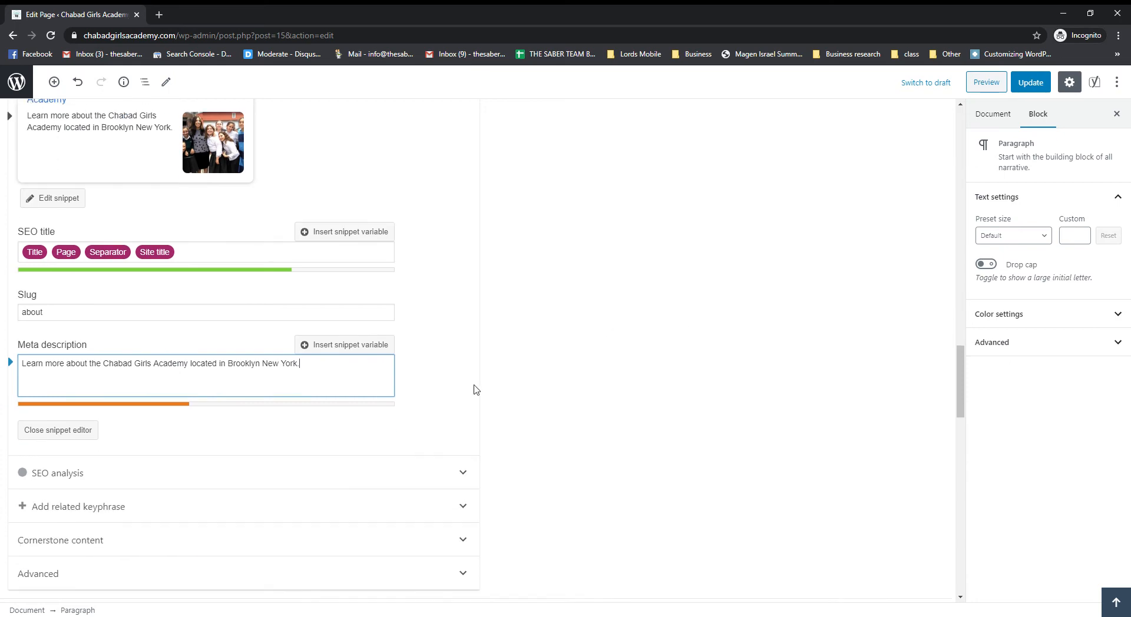
scroll(527, 403, down, 4)
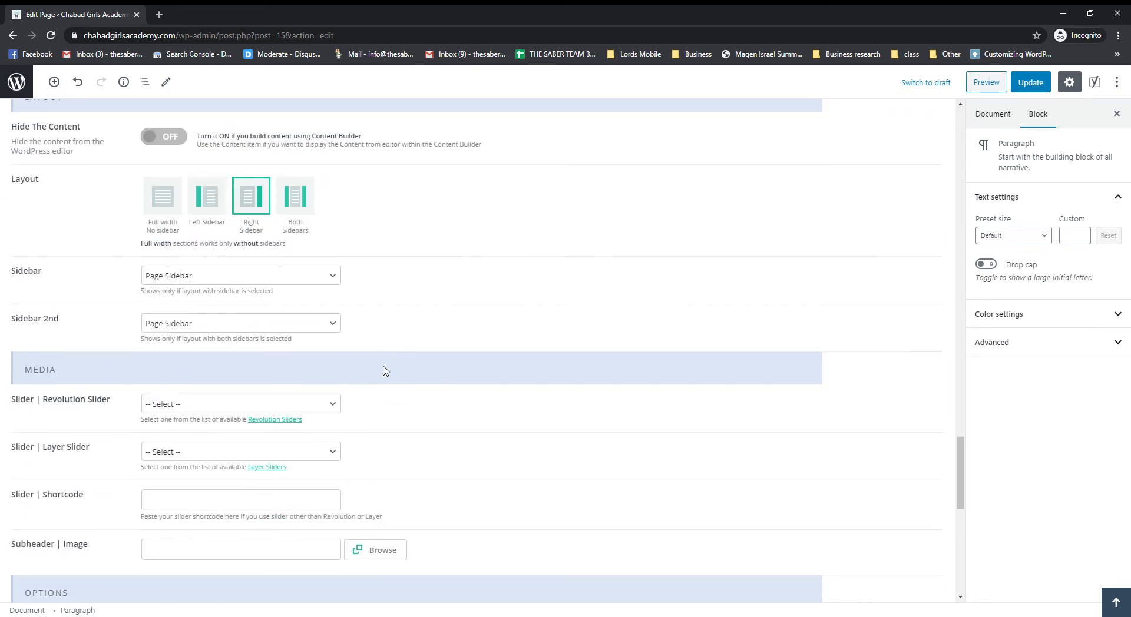
scroll(384, 371, up, 12)
scroll(677, 402, up, 15)
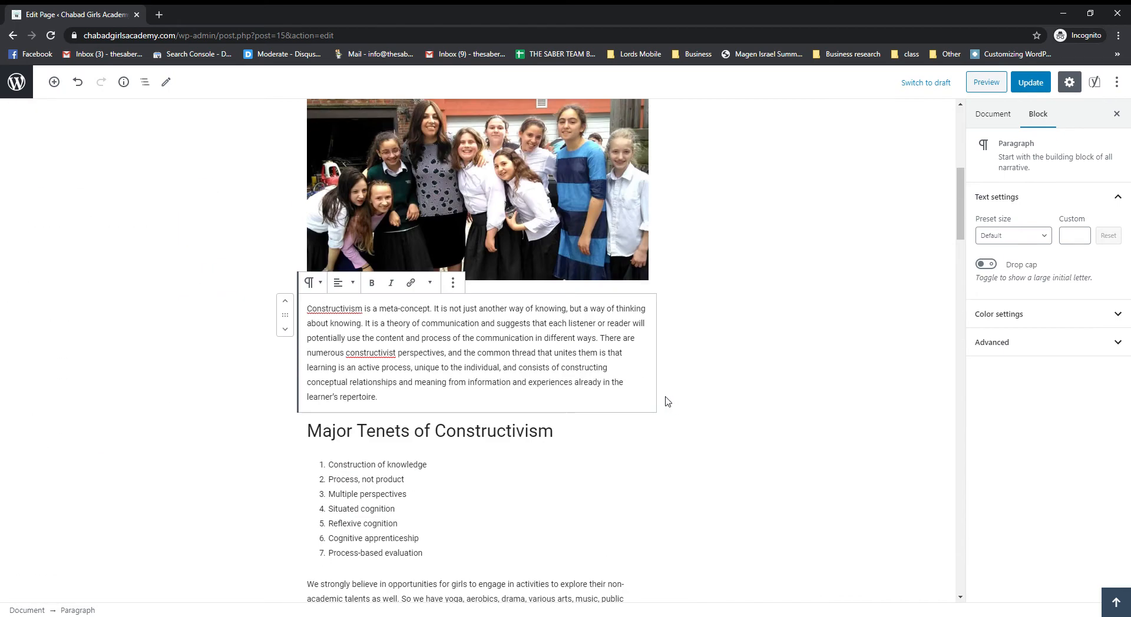
scroll(458, 389, down, 2)
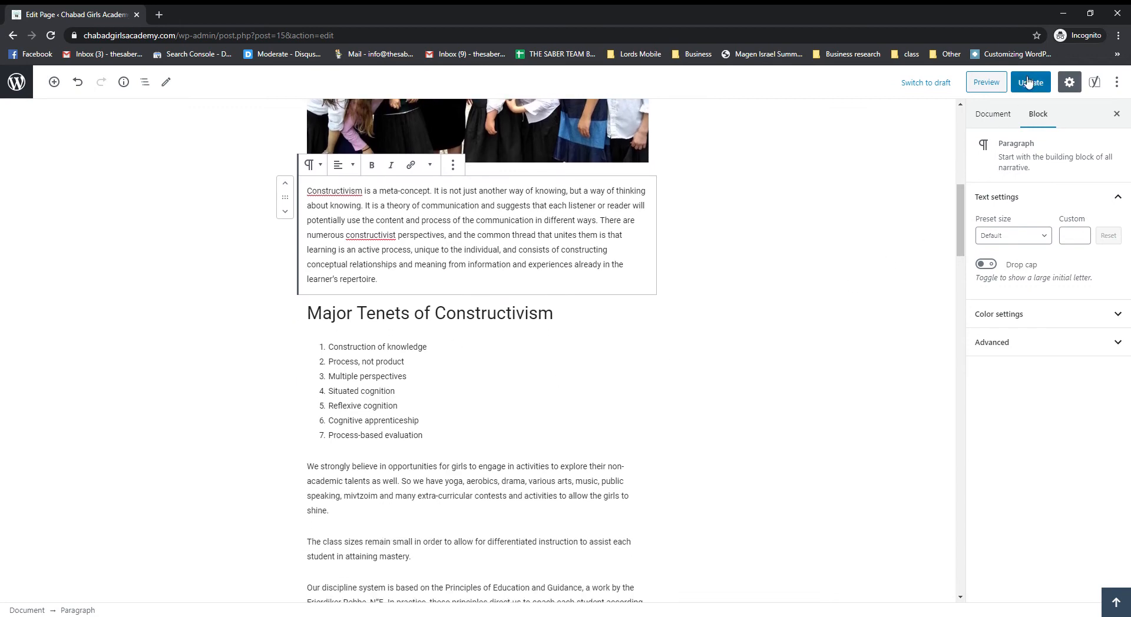
click(1035, 83)
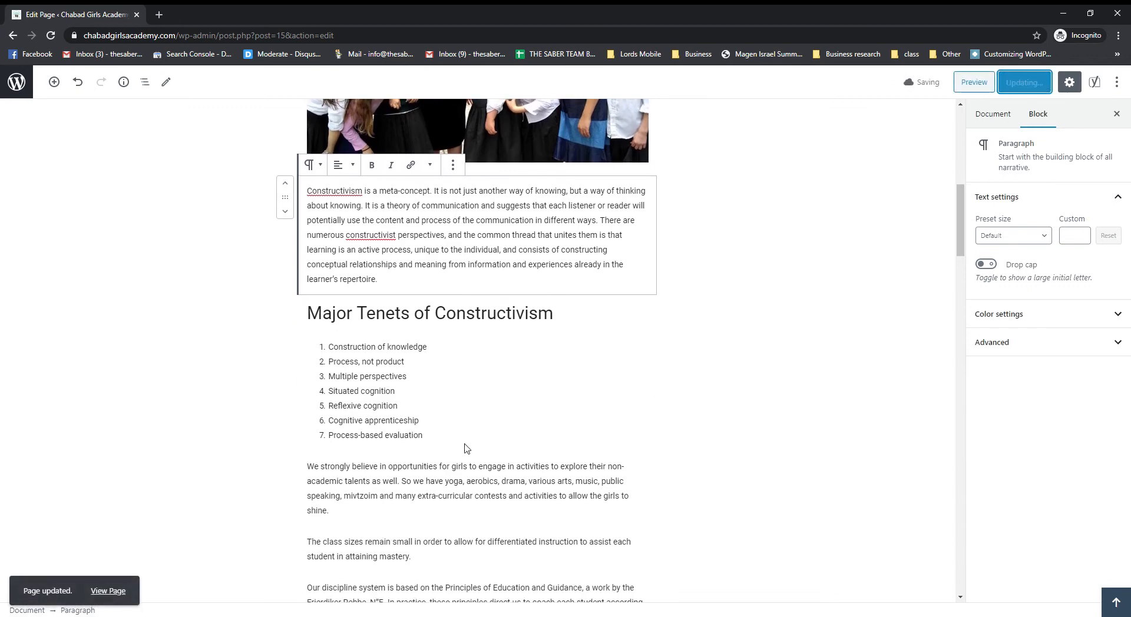
Add a bulleted list of four placeholder items below the closing paragraph that ends with "HaShem."
scroll(406, 434, down, 4)
scroll(406, 435, down, 2)
click(601, 396)
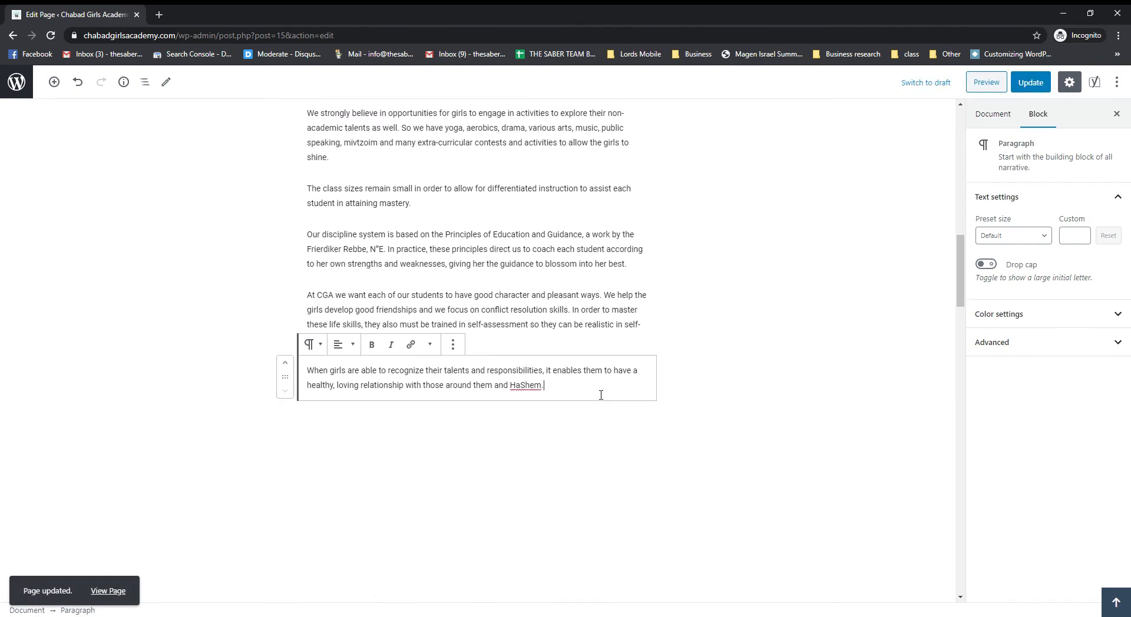
key(Return)
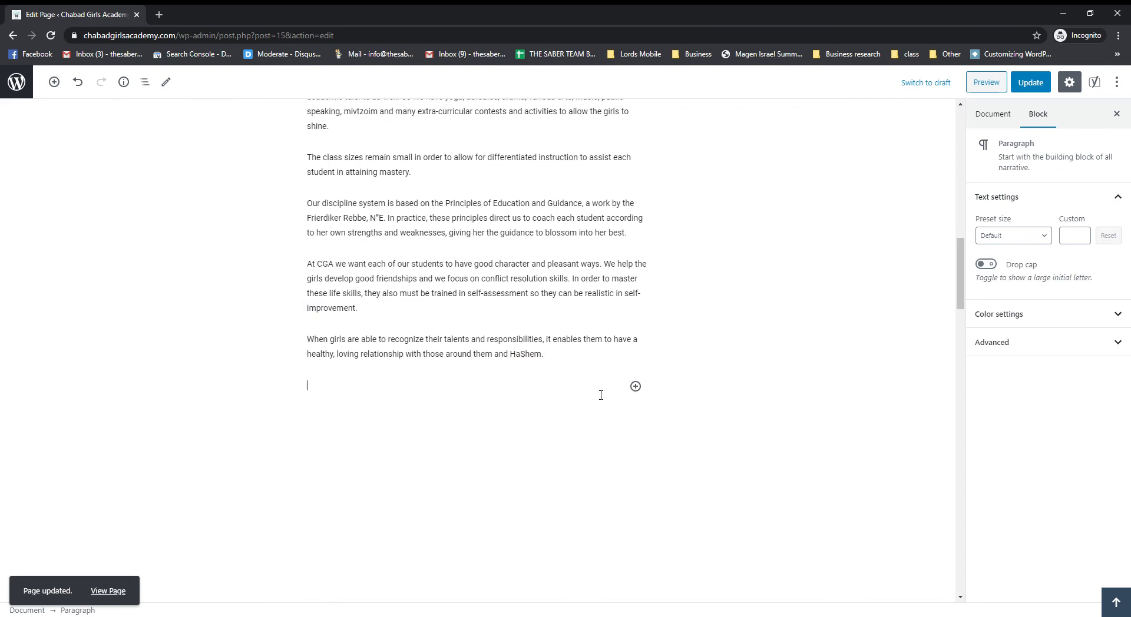
text(-)
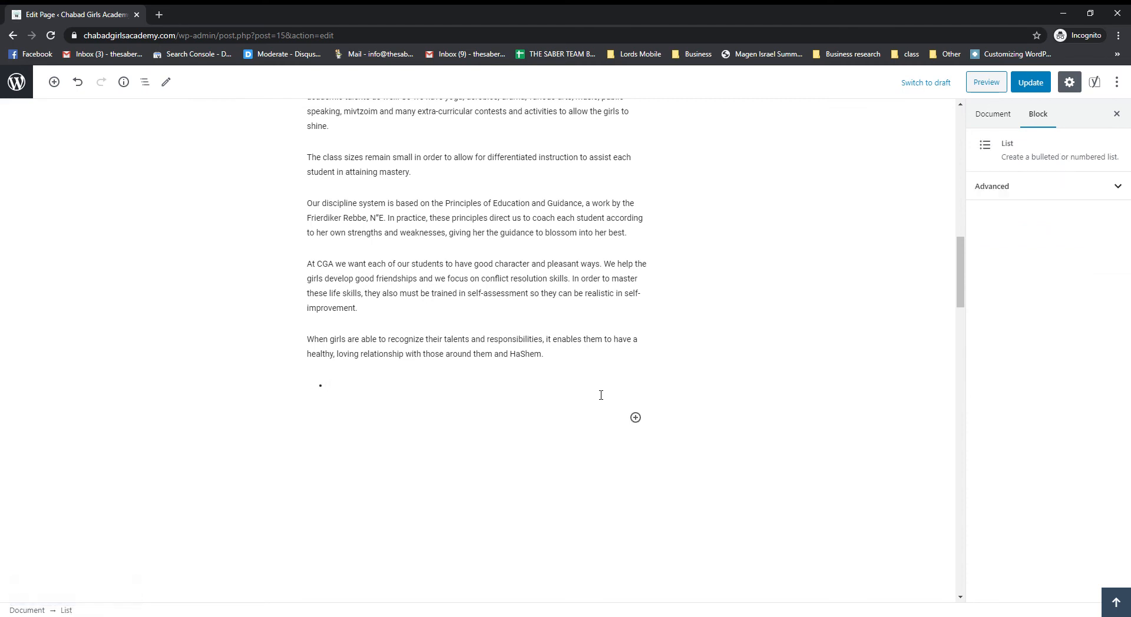
text( hdaksjfadhsfjk)
key(Return)
text(ahsd)
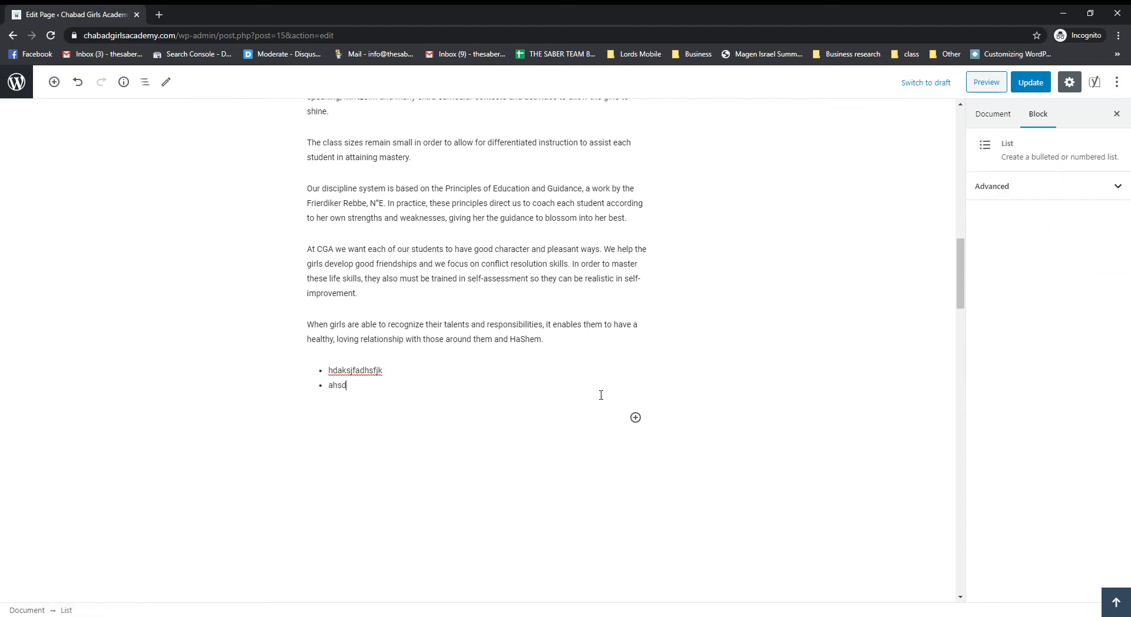
text(jkfadhs kfj')
key(Return)
text(aasdf)
key(Return)
text(a)
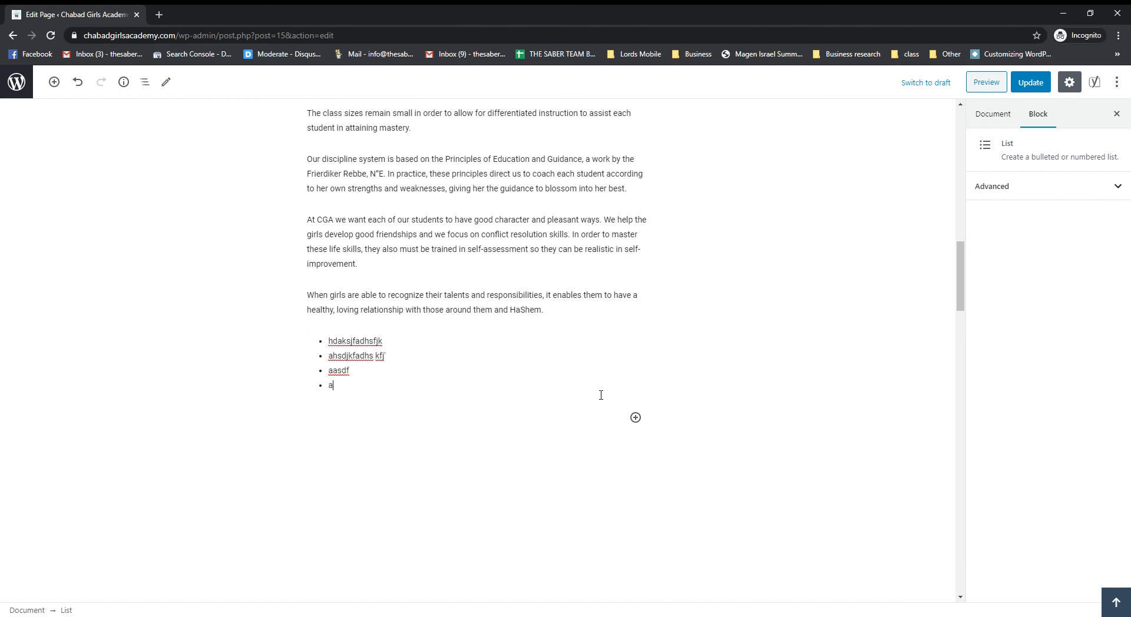
Convert the placeholder list to a numbered list, and delete the whole list block
click(356, 342)
click(358, 316)
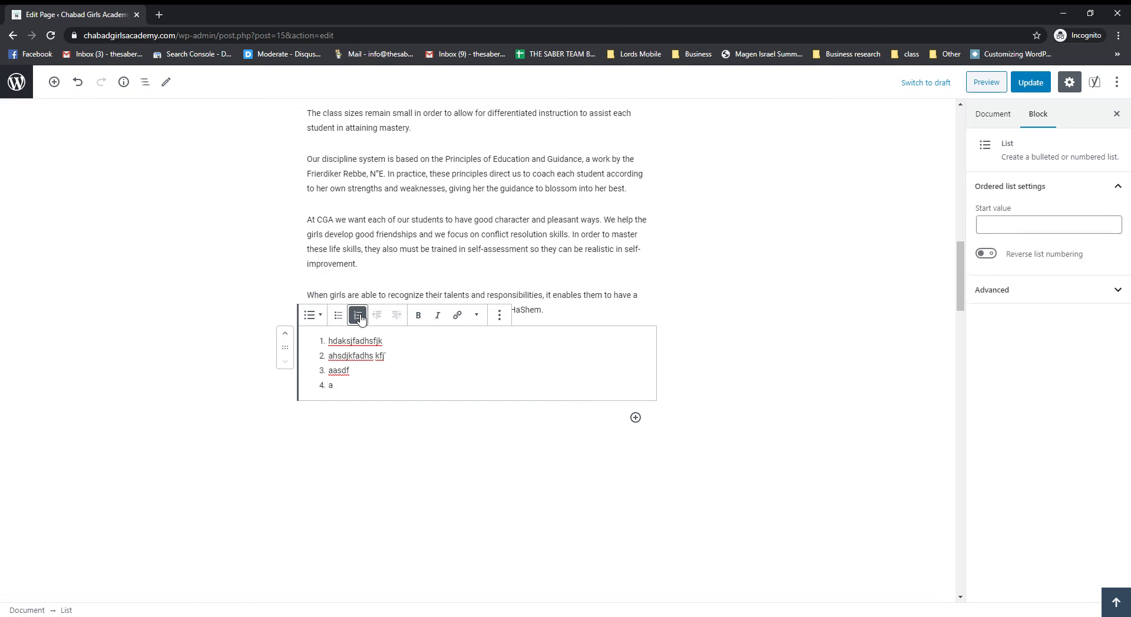
drag(352, 387, 331, 340)
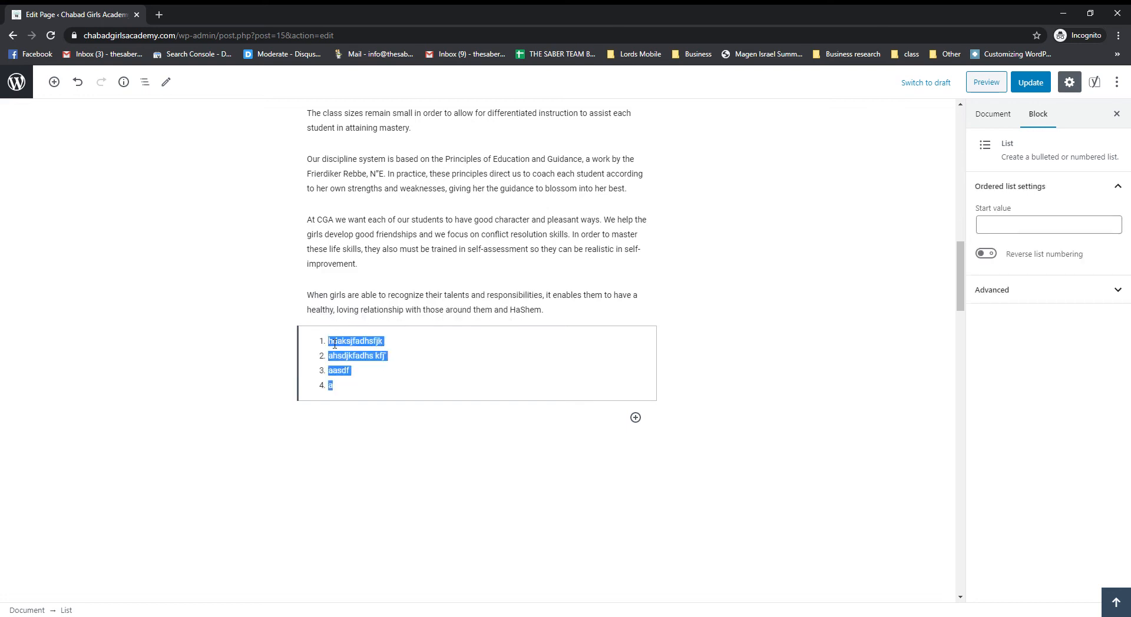
key(BackSpace)
key(BackSpace)
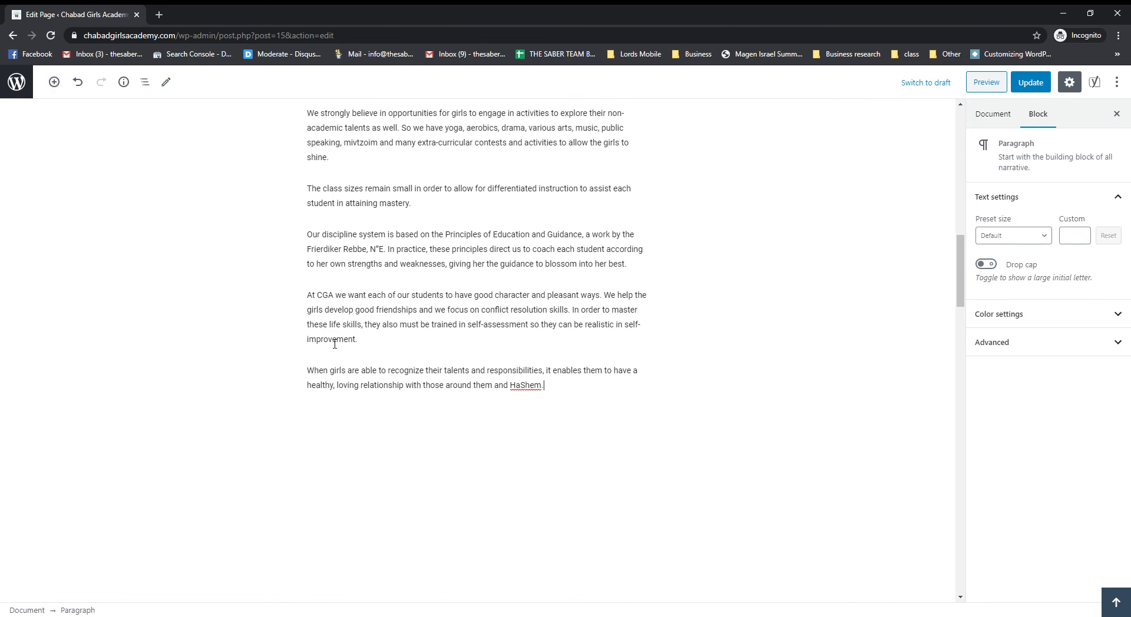
Update the About page again and show its document-level settings
scroll(528, 349, up, 4)
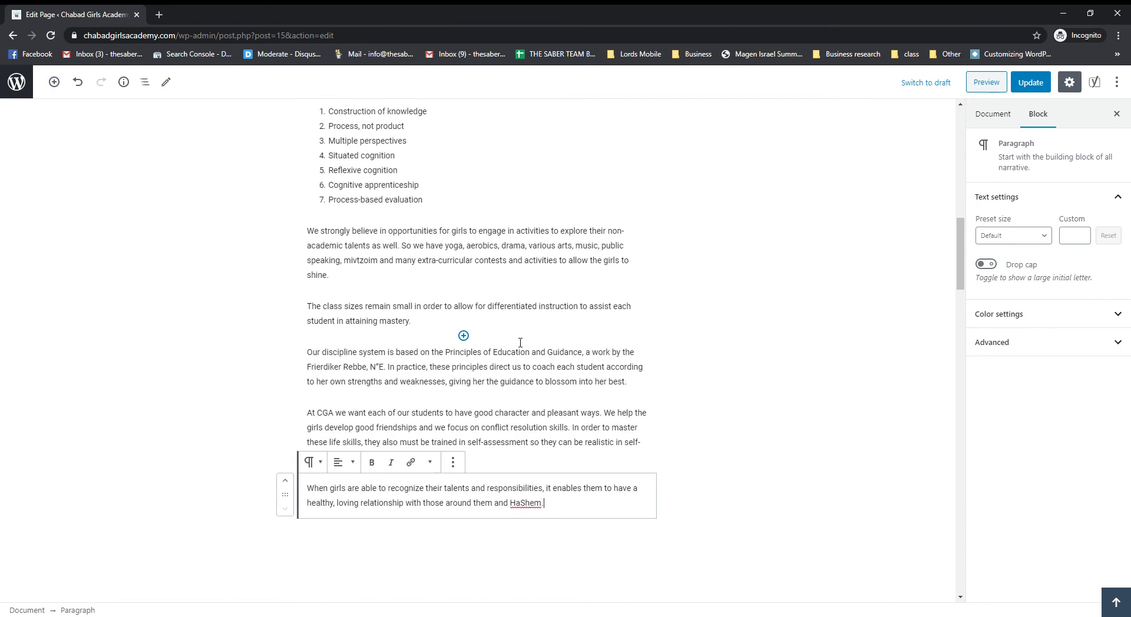
scroll(512, 394, up, 1)
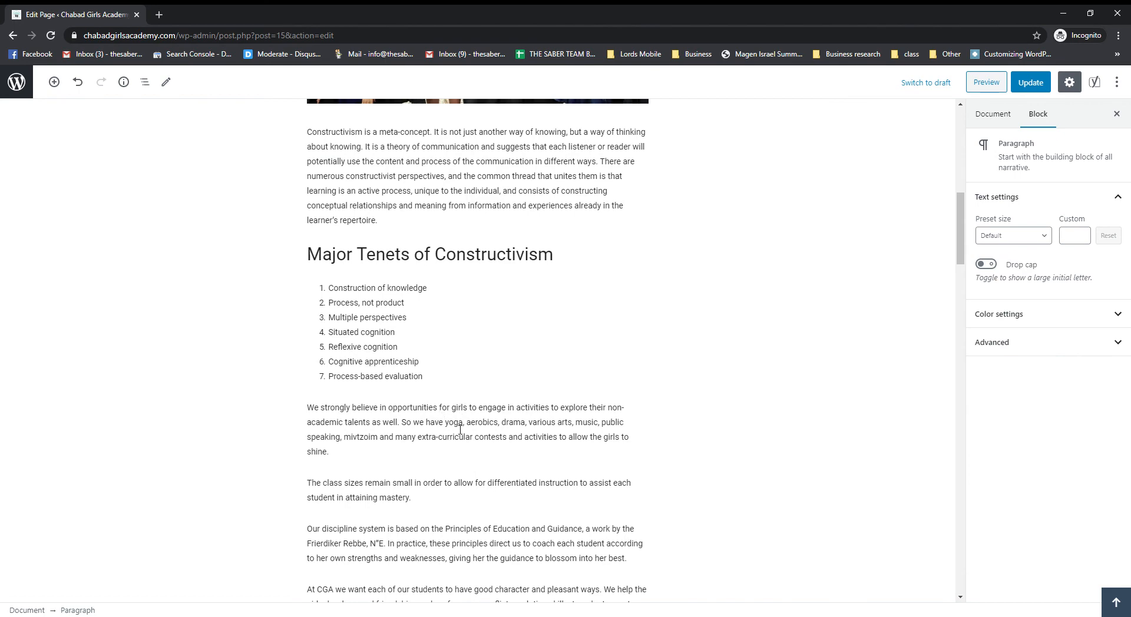
scroll(462, 425, up, 2)
scroll(461, 425, up, 7)
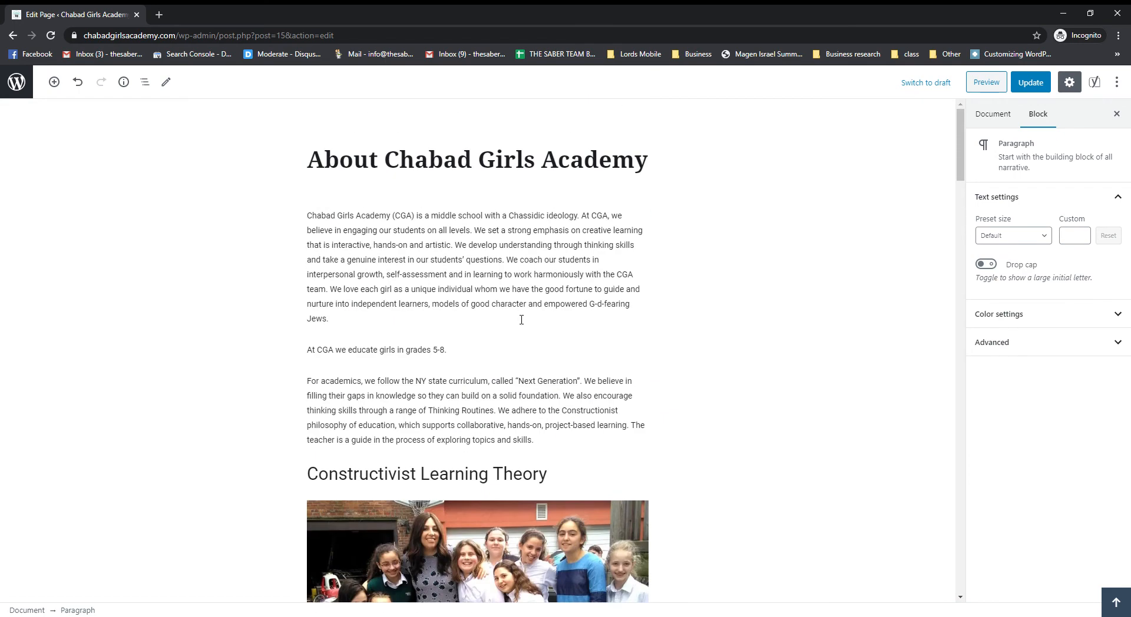
click(1030, 83)
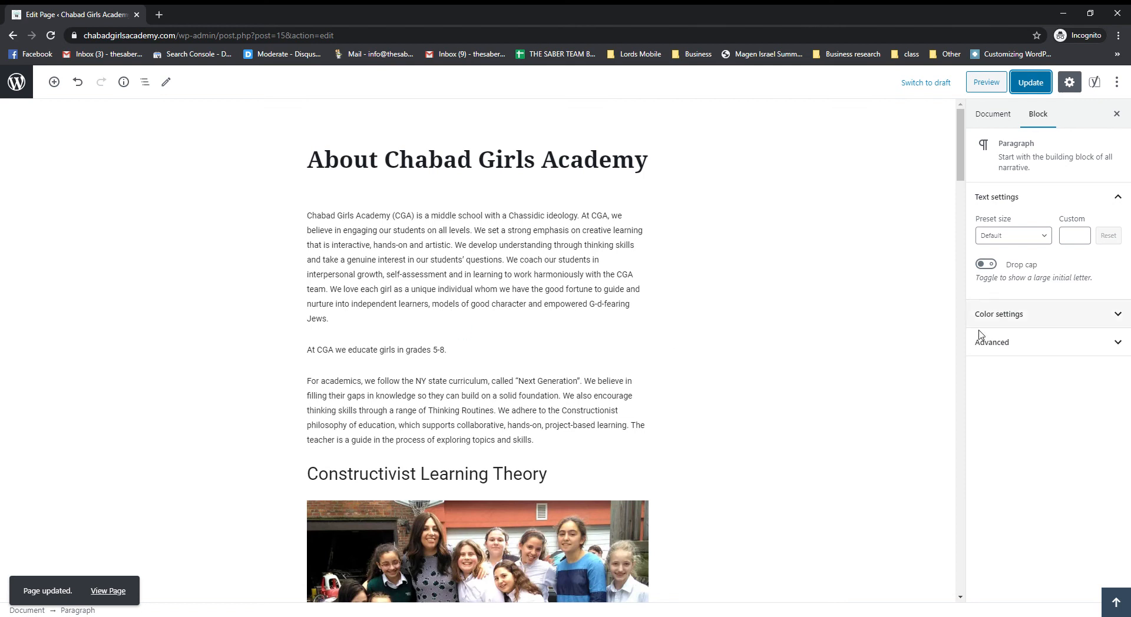
click(1008, 119)
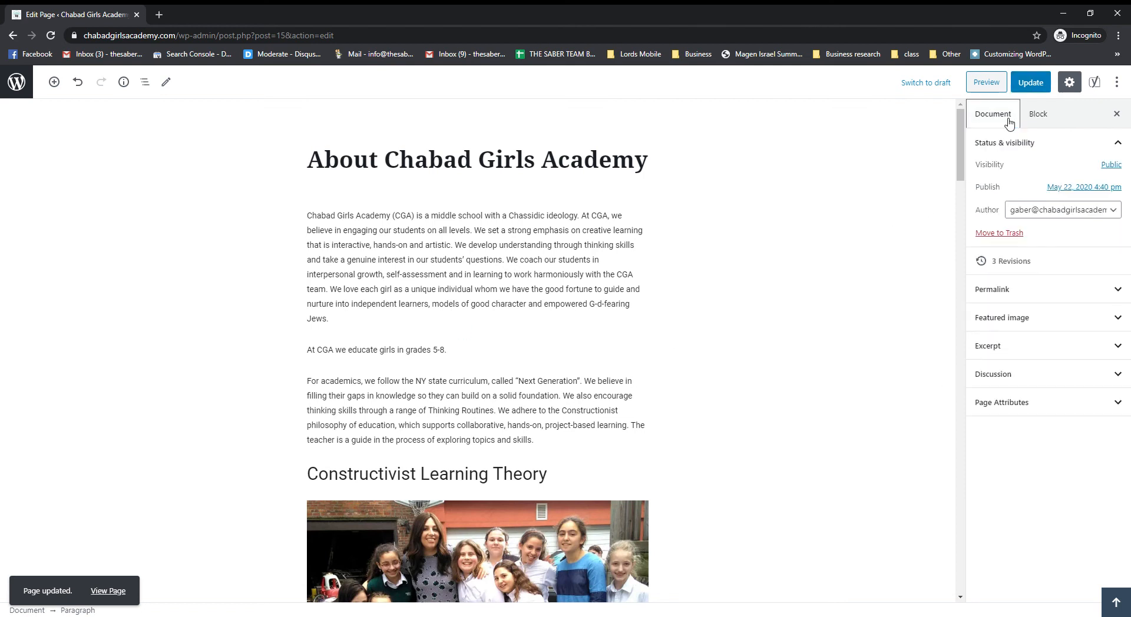
Show the page's permalink settings, preview the page at the plain address chabadgirlsacademy.com/about, and compare that address with the URL slug
click(1035, 294)
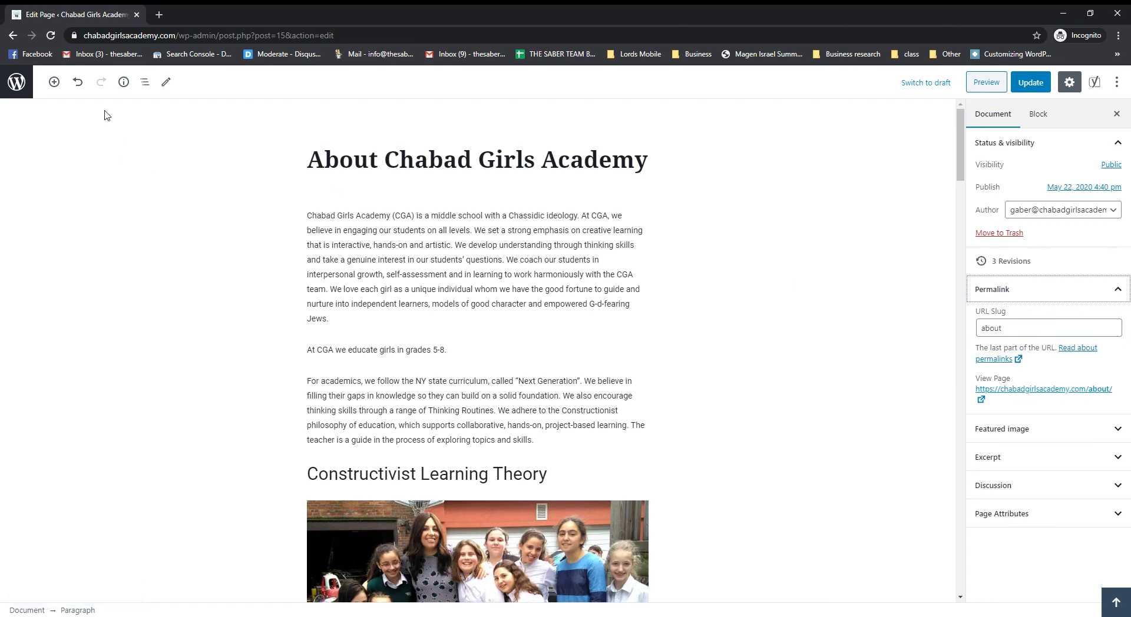
click(987, 82)
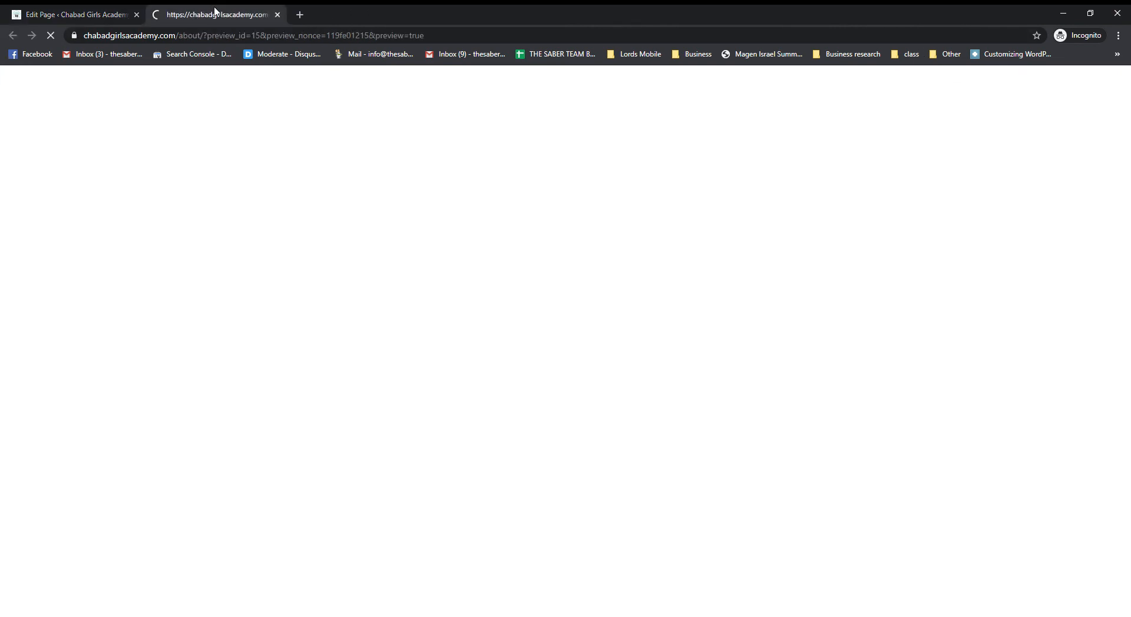
drag(204, 36, 447, 36)
key(BackSpace)
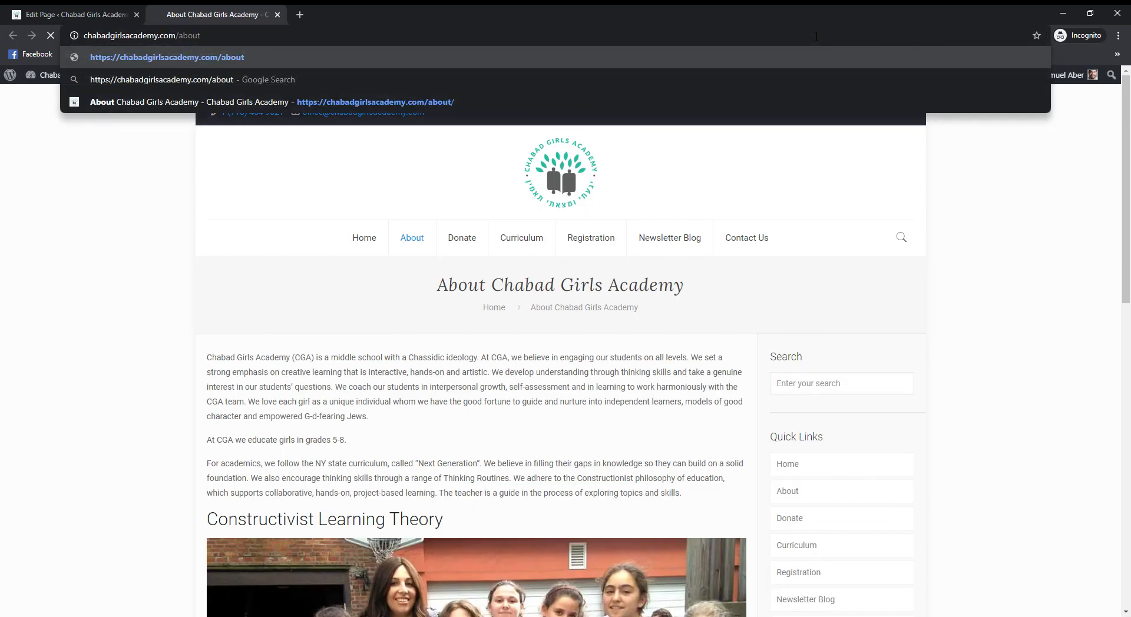
key(Return)
drag(175, 36, 187, 36)
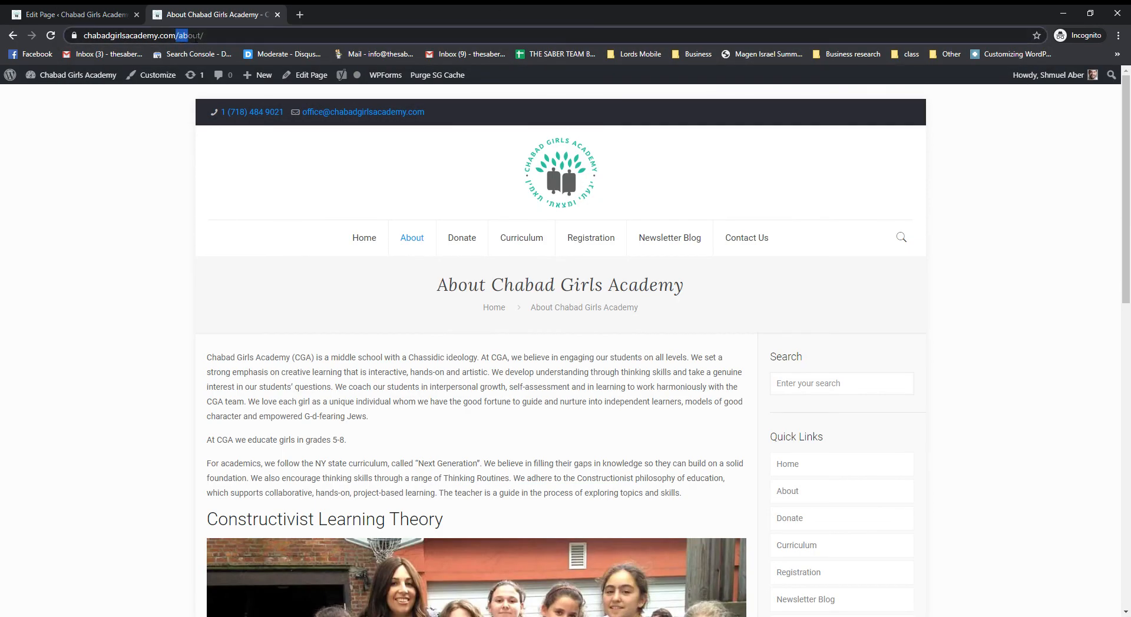
click(77, 14)
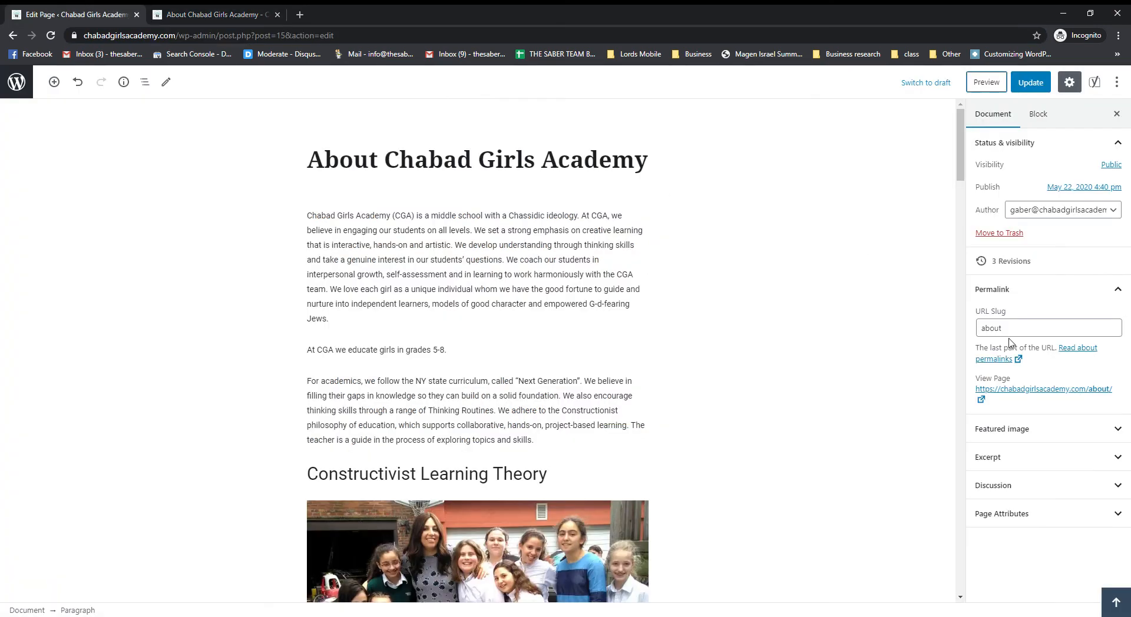
click(1014, 328)
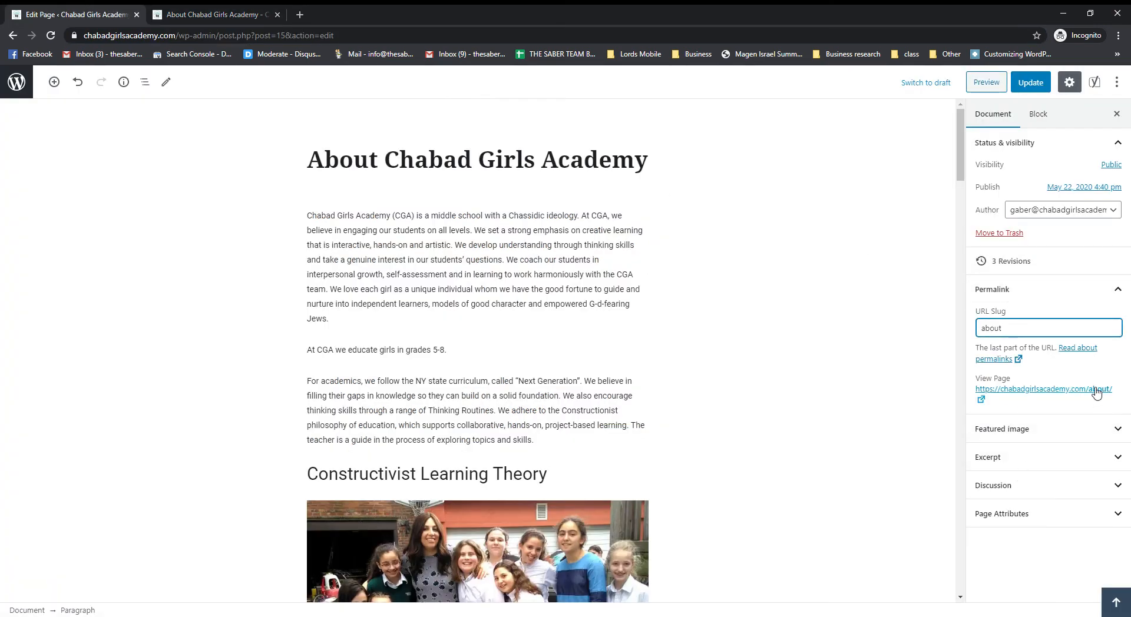
Set Chabad-Girls-Academy-Girls-and-Teacher.jpg from the media library as the page's featured image
click(1007, 433)
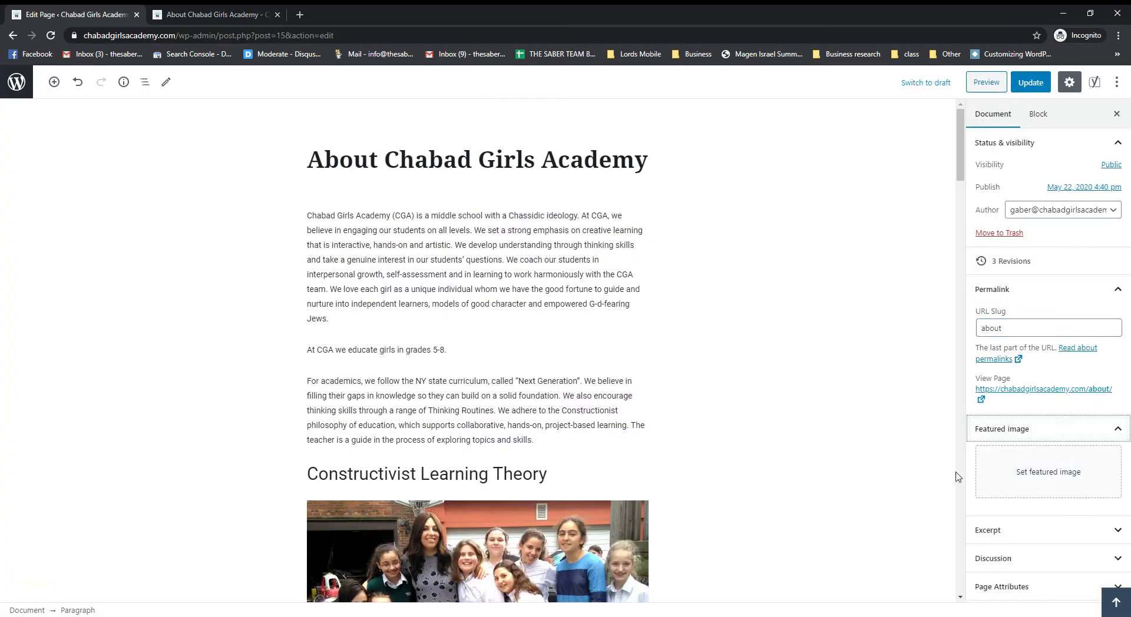
scroll(825, 398, down, 2)
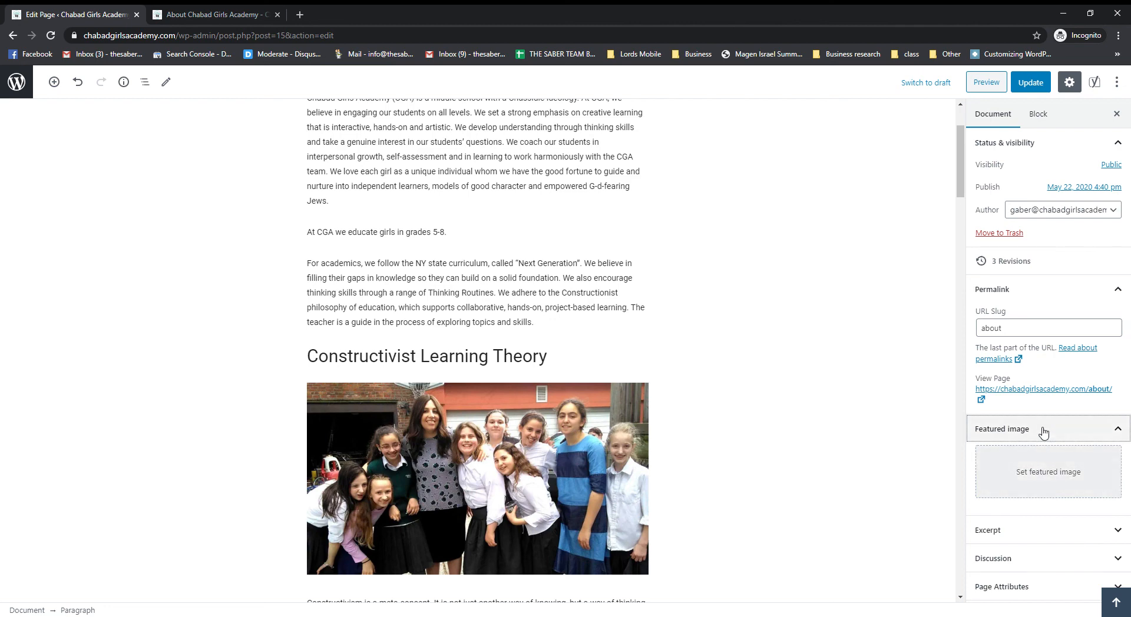
click(1026, 474)
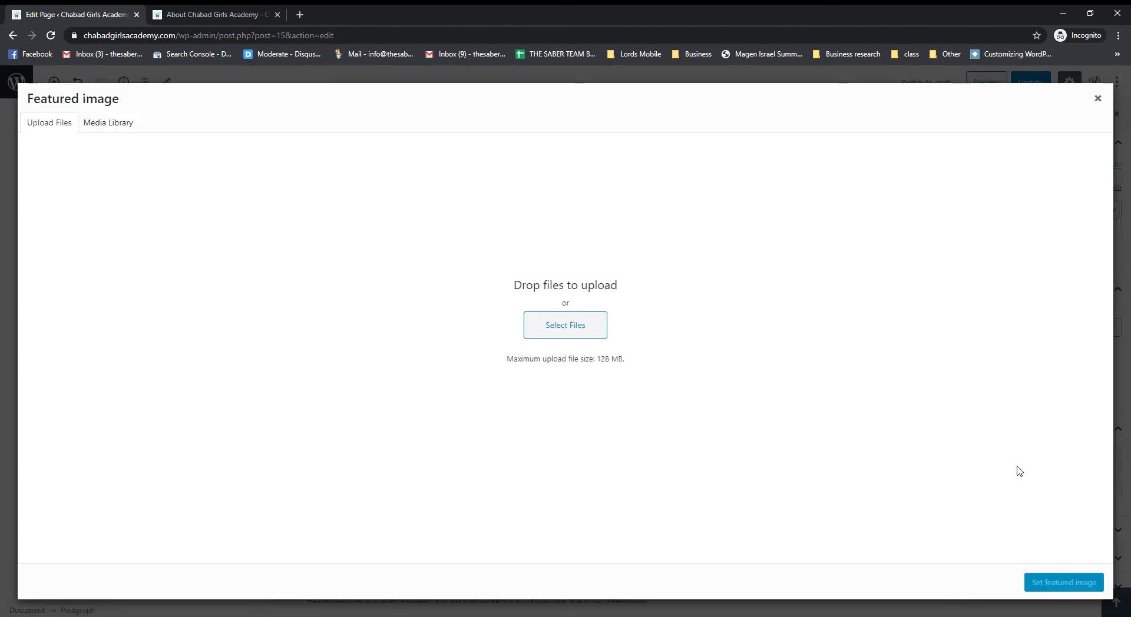
click(119, 125)
click(75, 232)
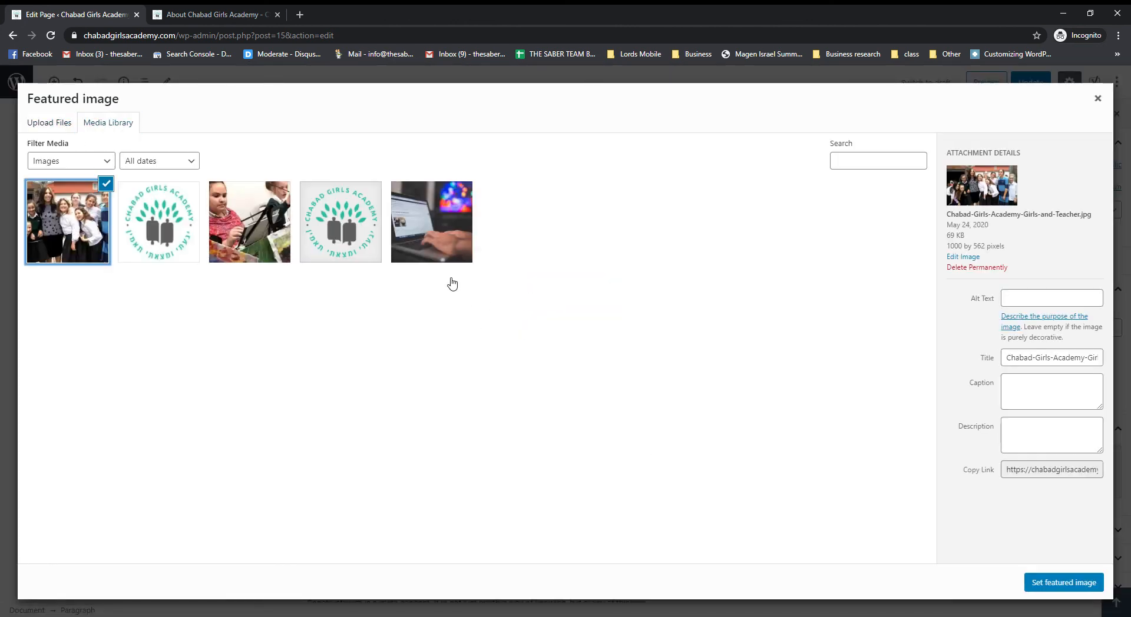
click(1069, 581)
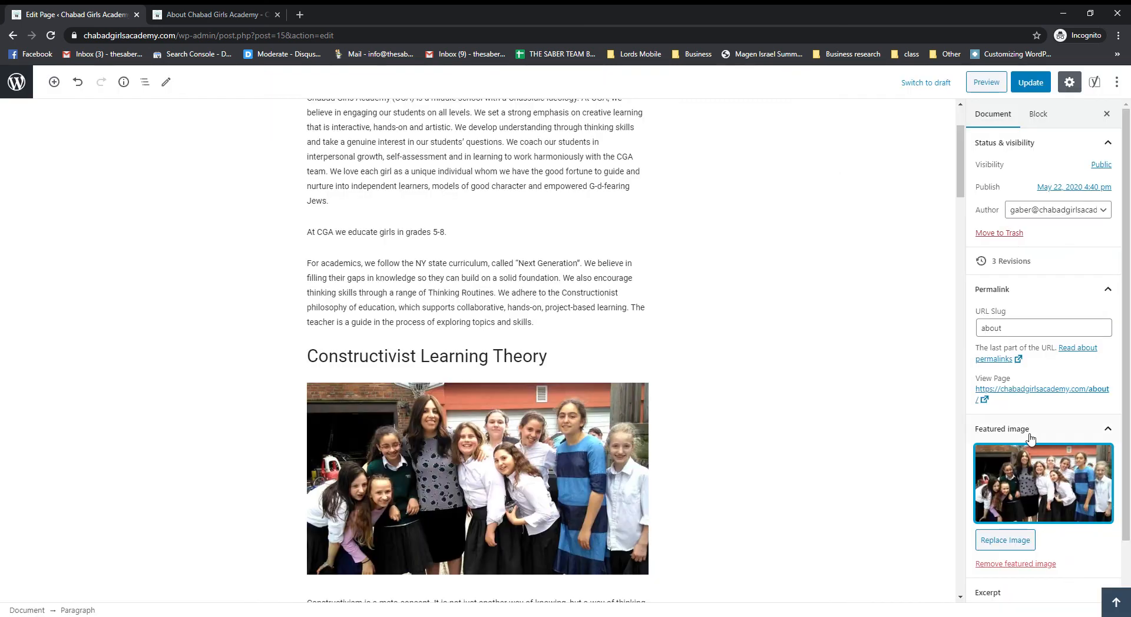
Check the page's comment setting under Discussion, and update the page to save the featured image
scroll(1016, 453, down, 1)
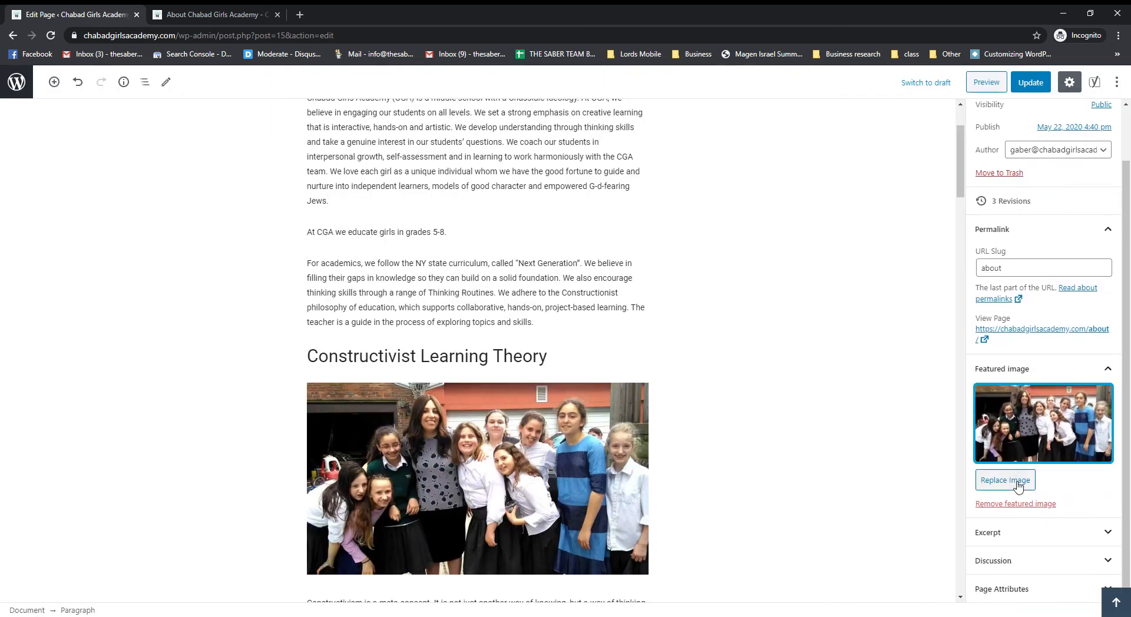
click(1008, 562)
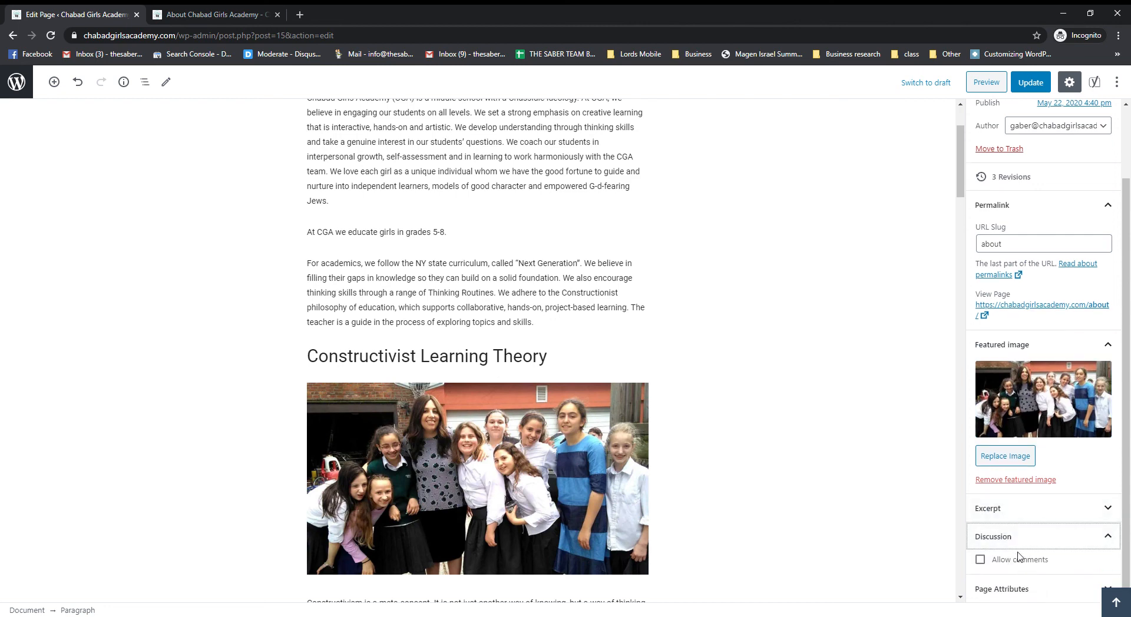
click(1019, 536)
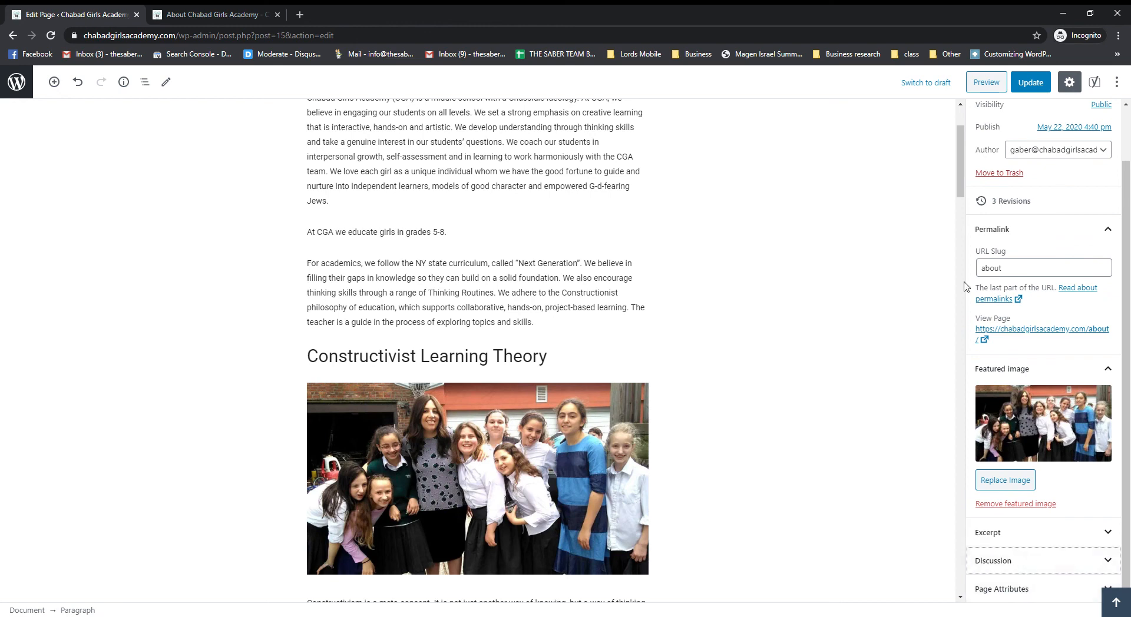
click(1031, 82)
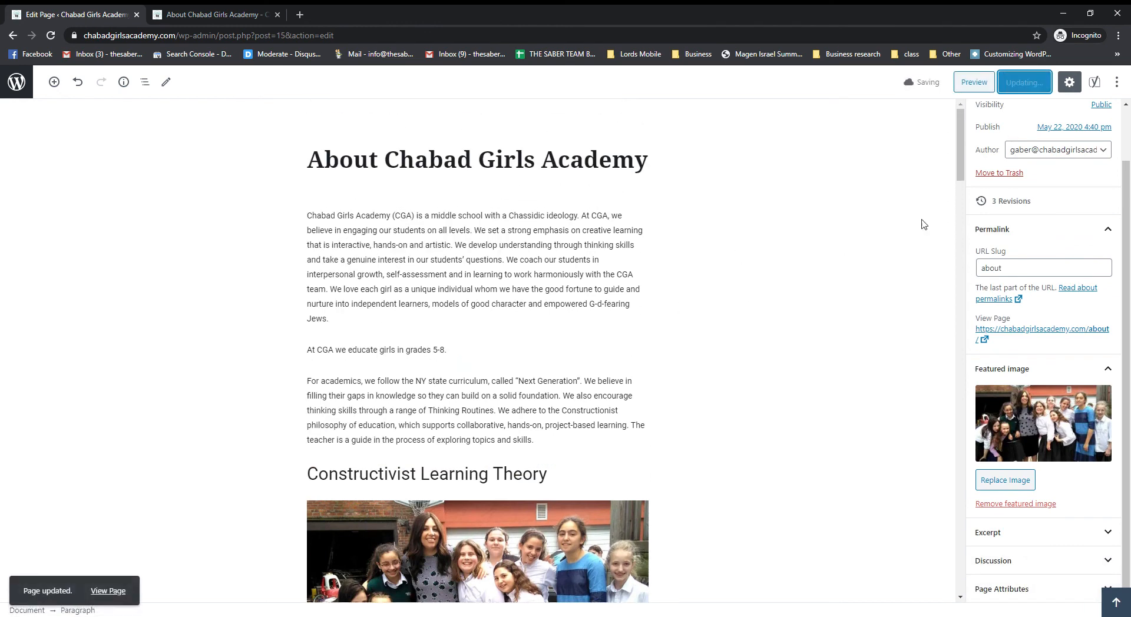